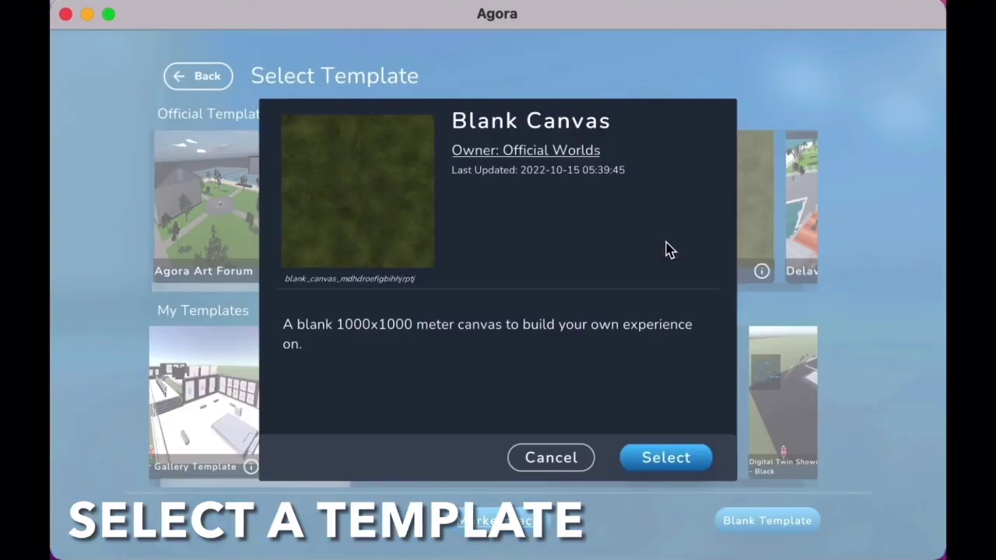
Choose the Blank Canvas template and open the experience for in-world editing with Edit Mode enabled.
click(645, 465)
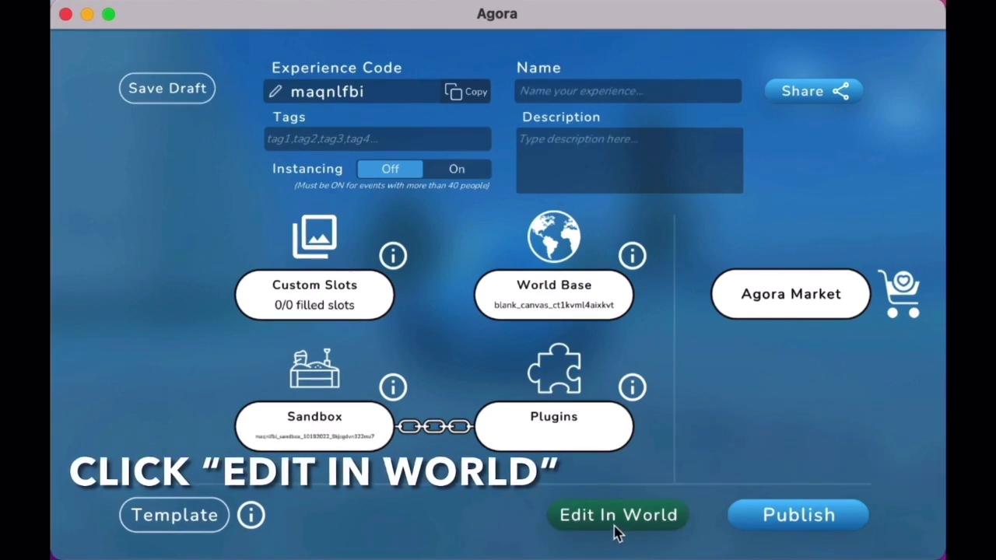
click(616, 518)
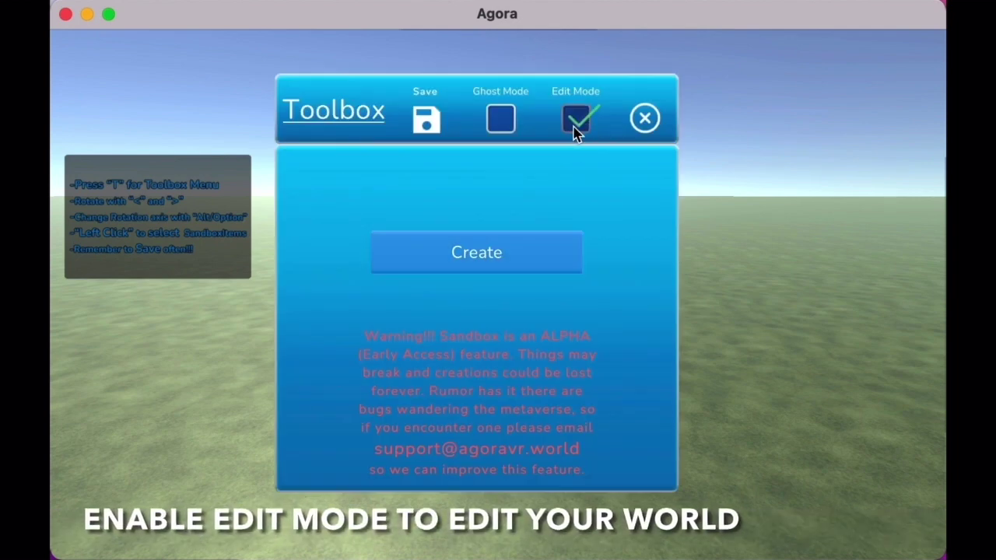
click(635, 121)
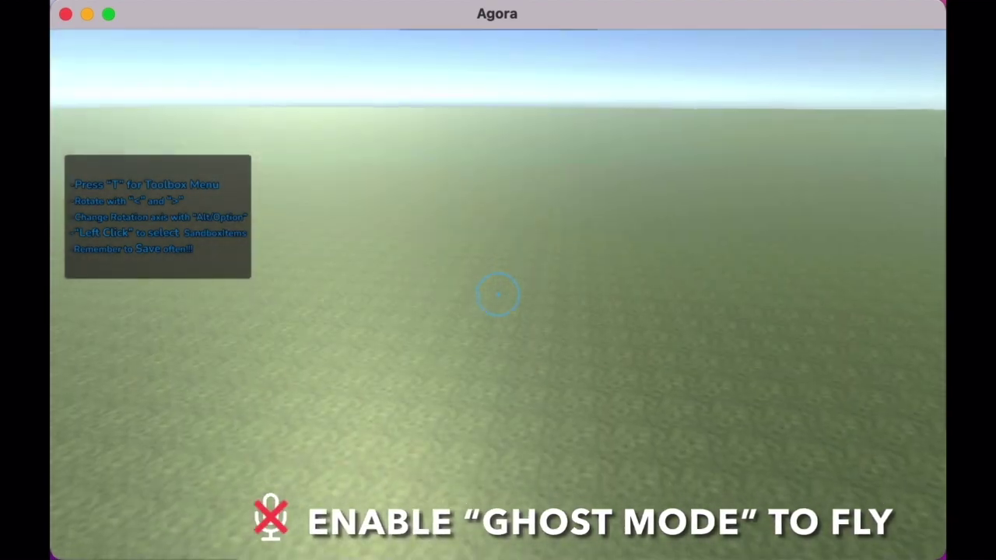
Turn off Ghost Mode in the toolbox and return to the world at eye level.
key(t)
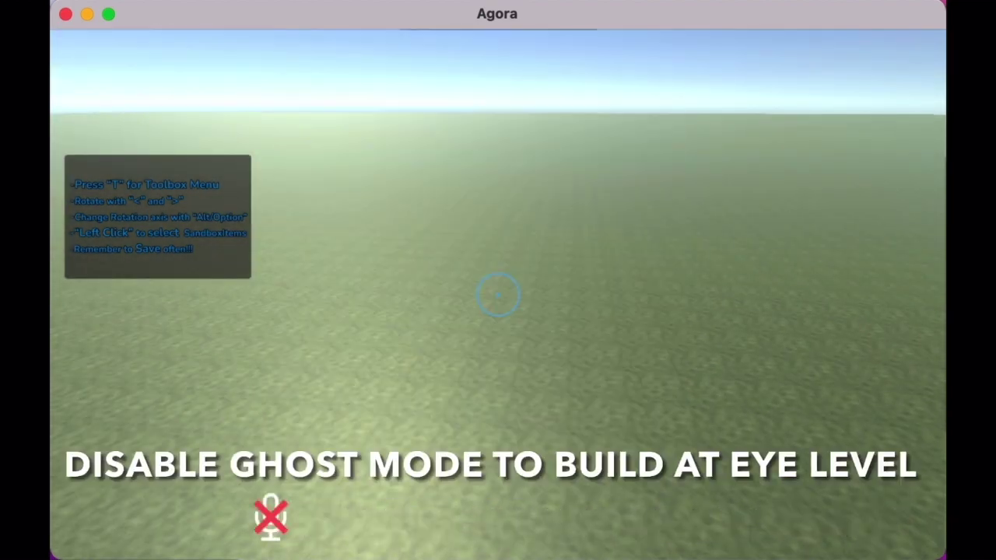
key(t)
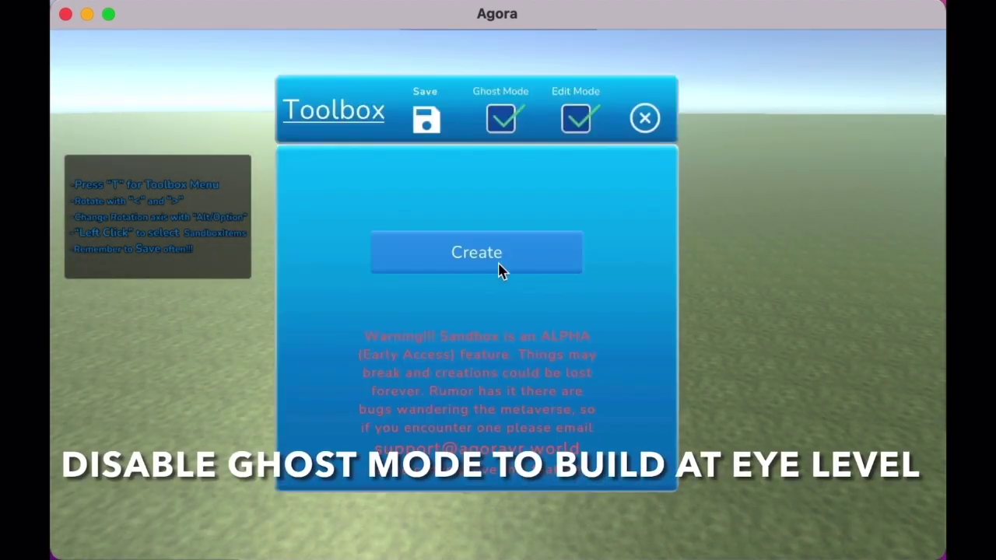
click(504, 121)
click(651, 119)
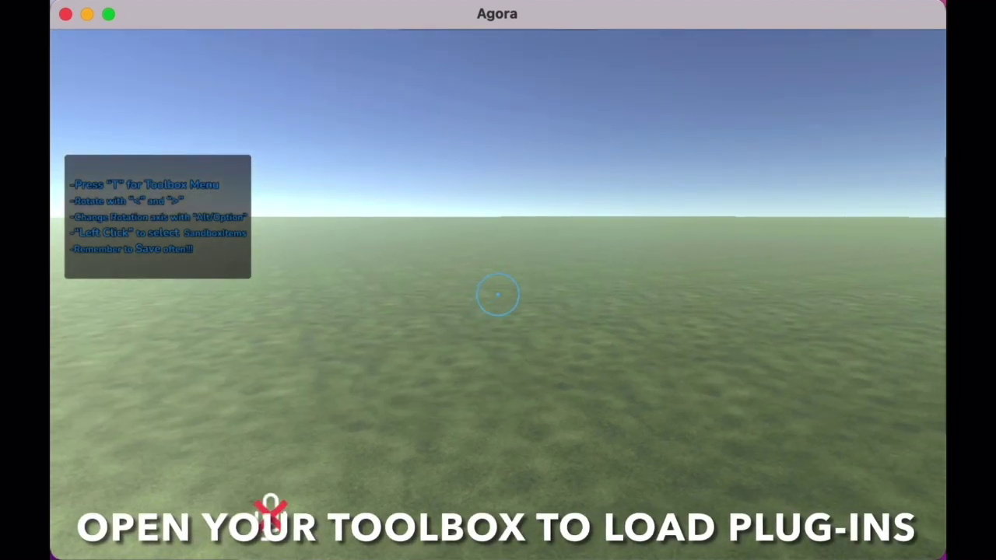
Add the official plugins Primitives1 and Voxel Alphabet to the world.
key(t)
click(414, 243)
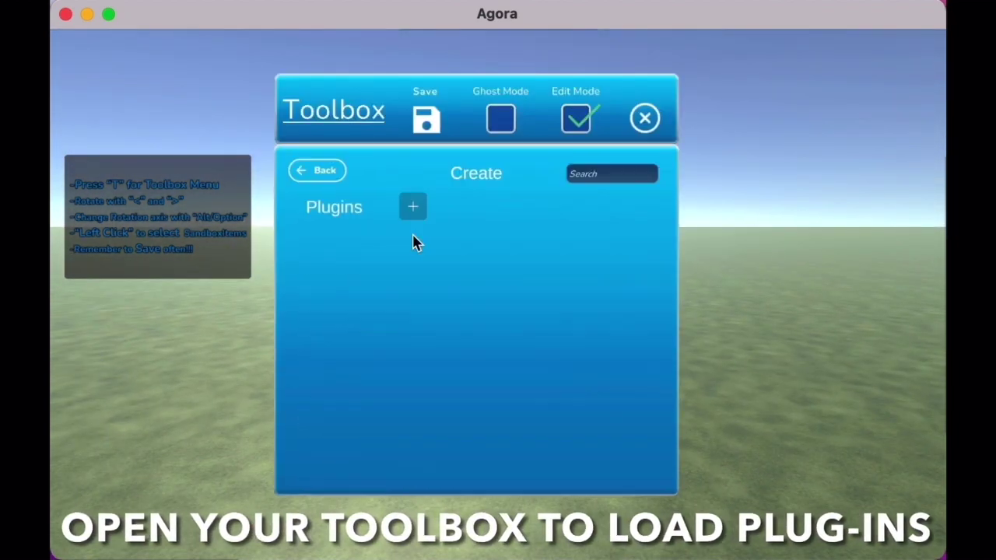
click(414, 210)
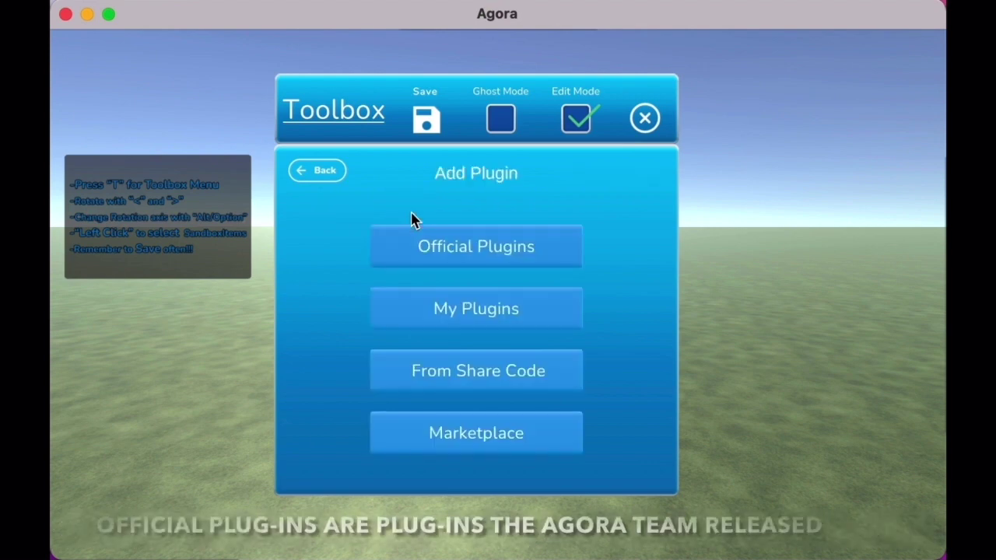
click(465, 260)
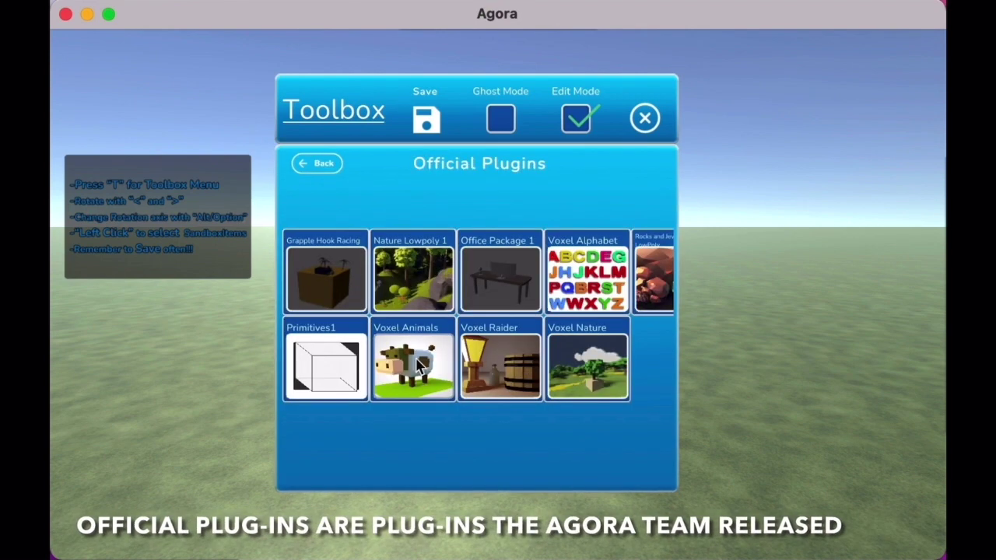
click(325, 366)
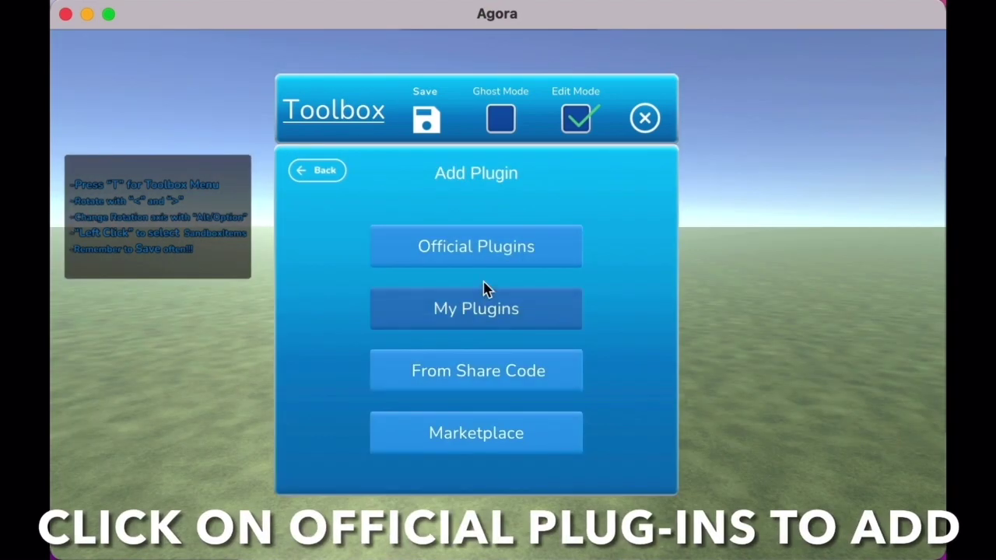
click(499, 263)
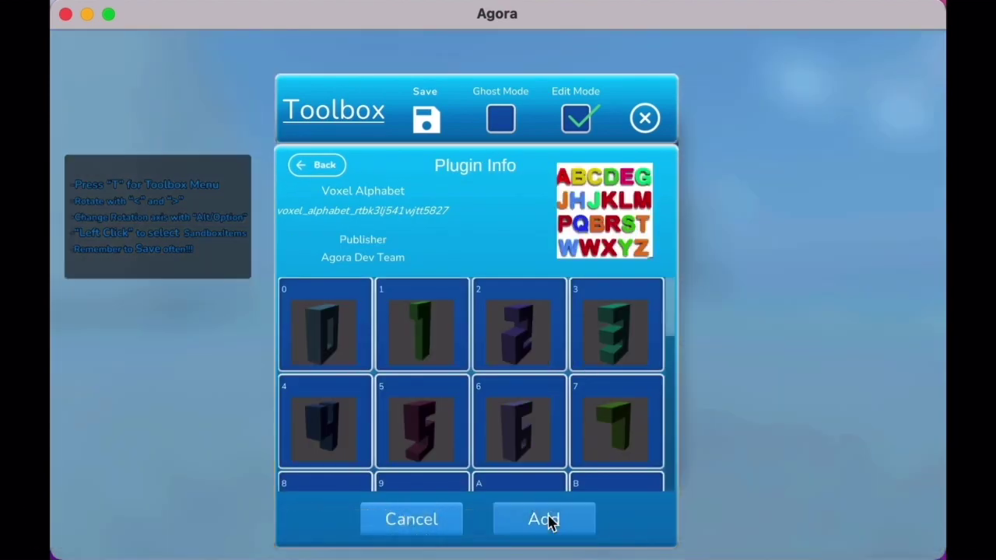
click(545, 520)
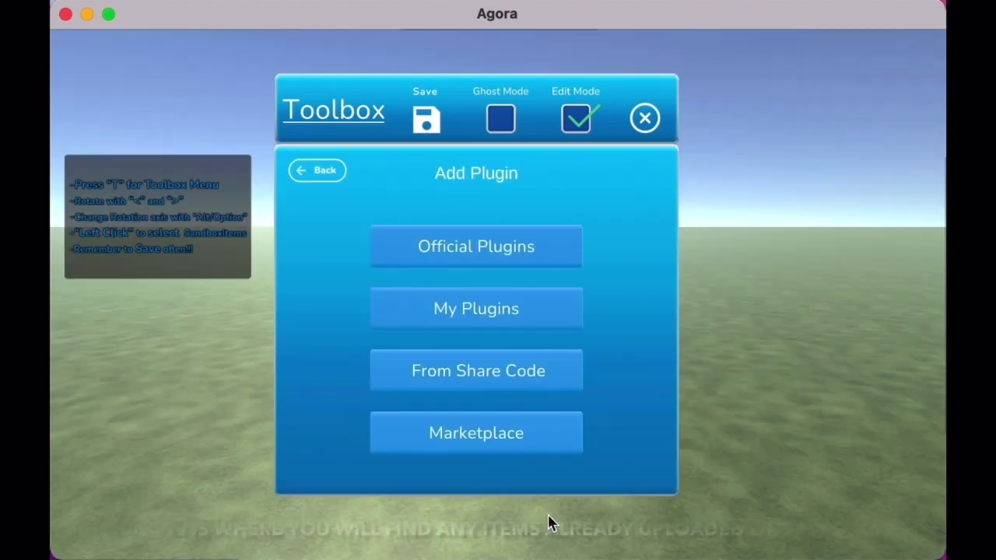
Add the AgoraWorldCoreV1 plugin from your own saved plugins.
click(547, 318)
scroll(480, 443, down, 2)
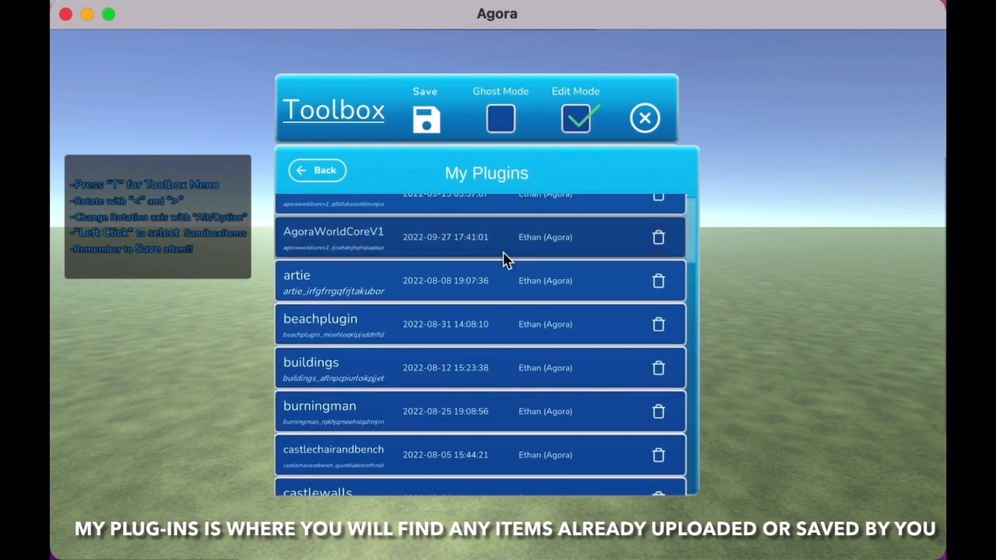
click(505, 251)
click(557, 523)
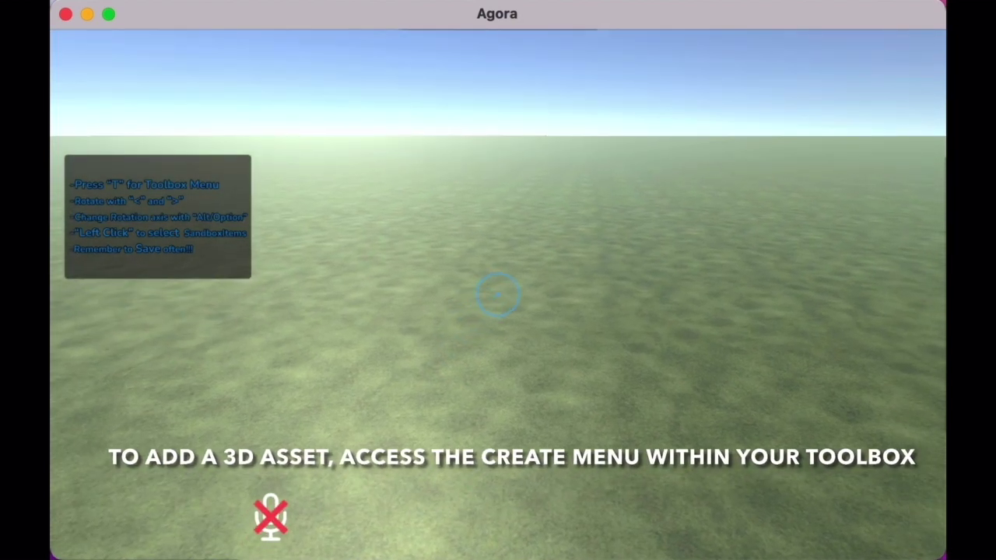
Place the beachHouse asset from beachplugin on the grass, switching its rotation axis while positioning it.
key(t)
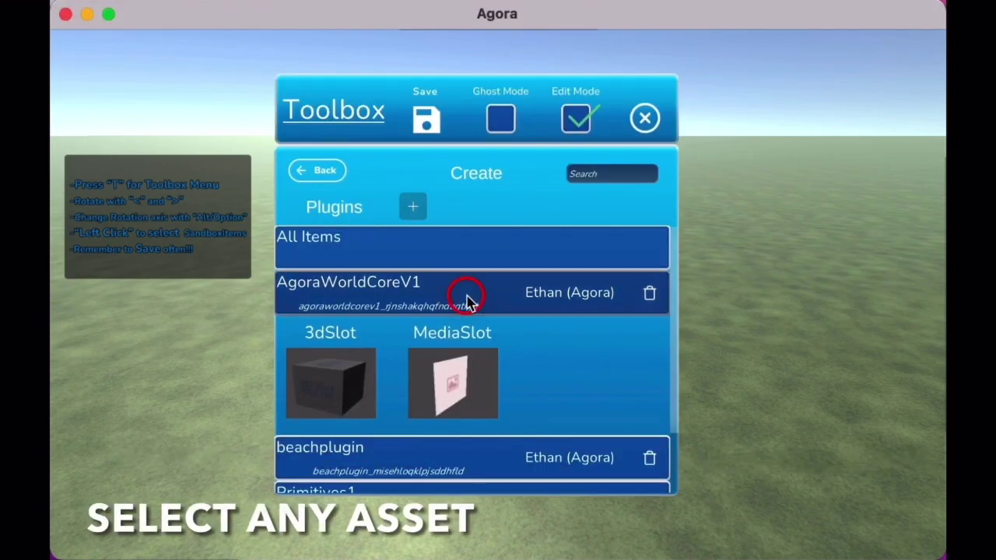
click(470, 302)
click(428, 333)
scroll(438, 385, down, 4)
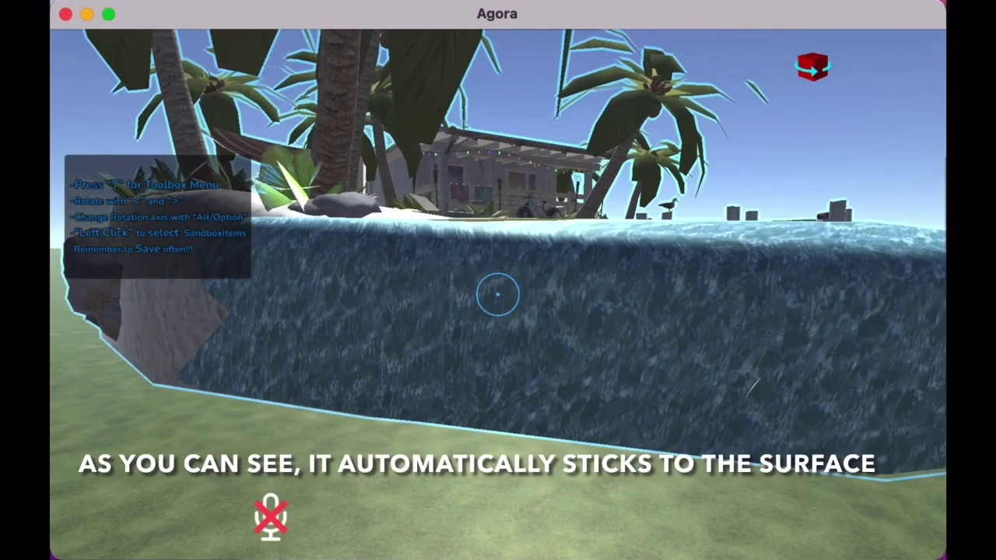
key(s)
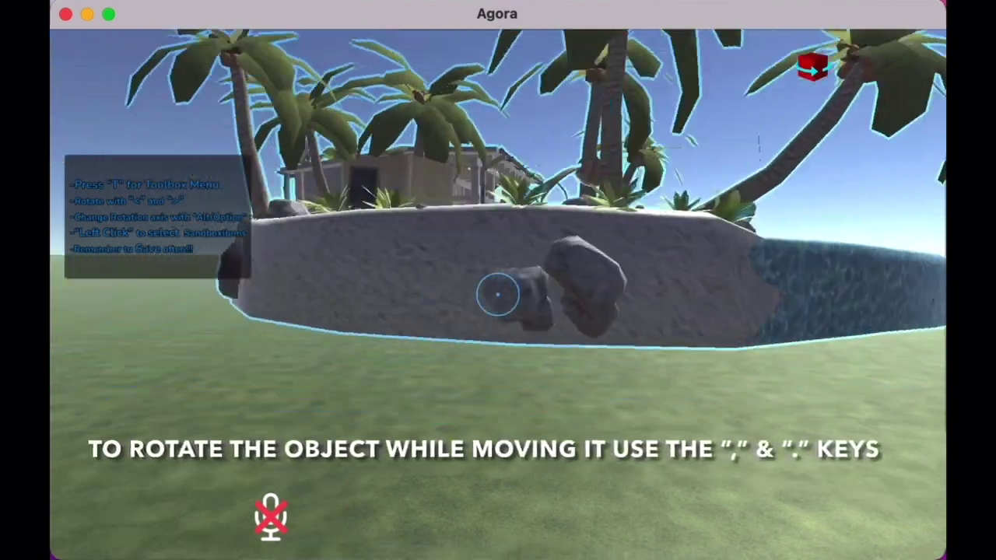
key(alt)
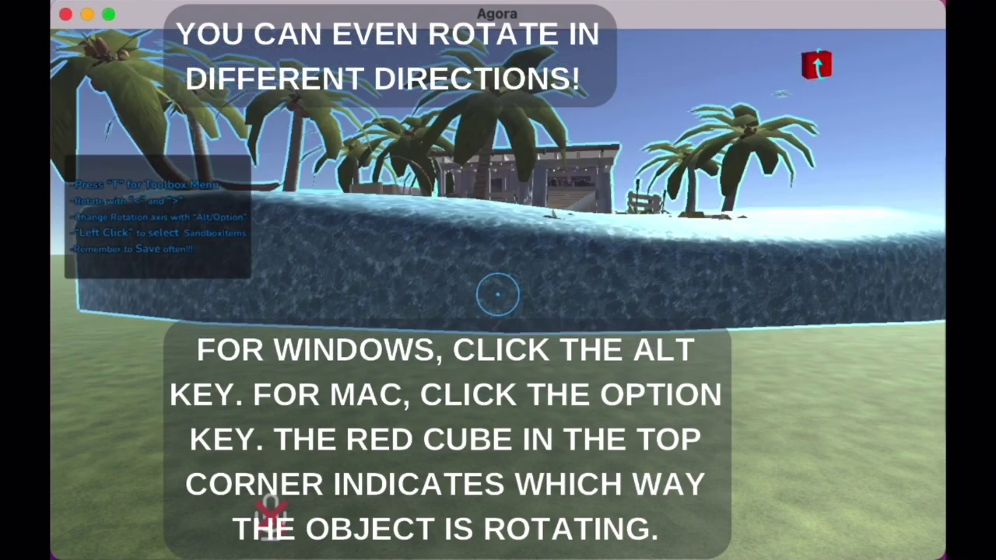
key(alt)
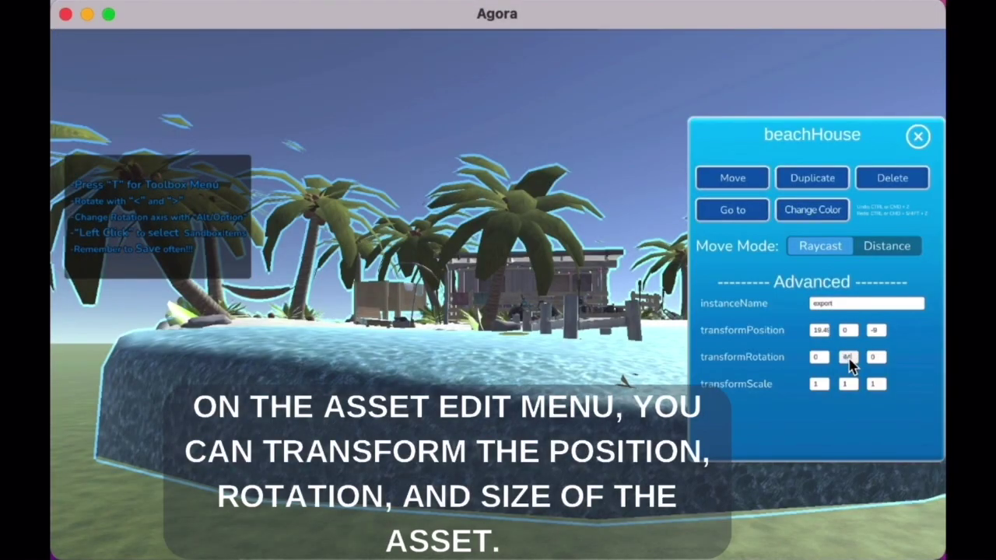
Set the beachHouse's Y rotation to 30.
key(Return)
text(0)
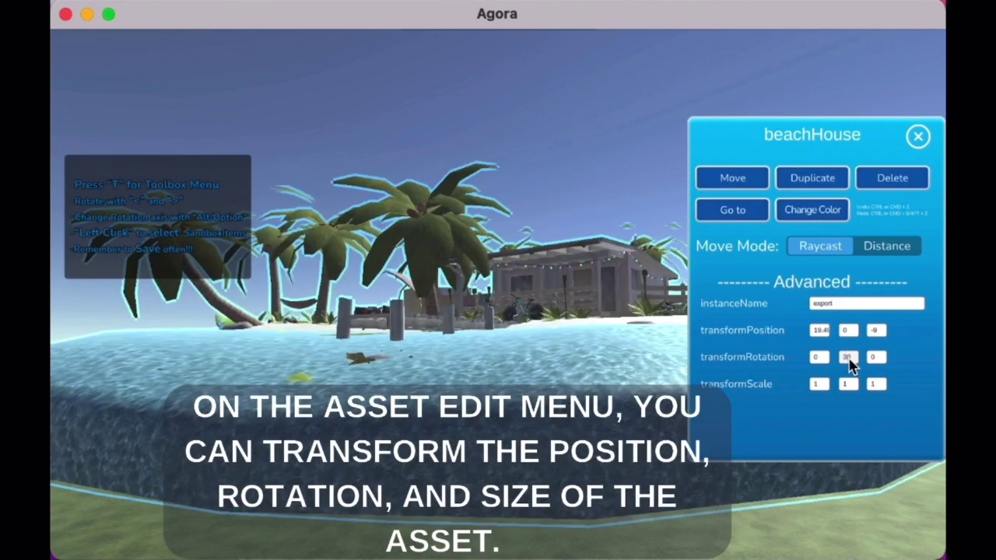
text(0)
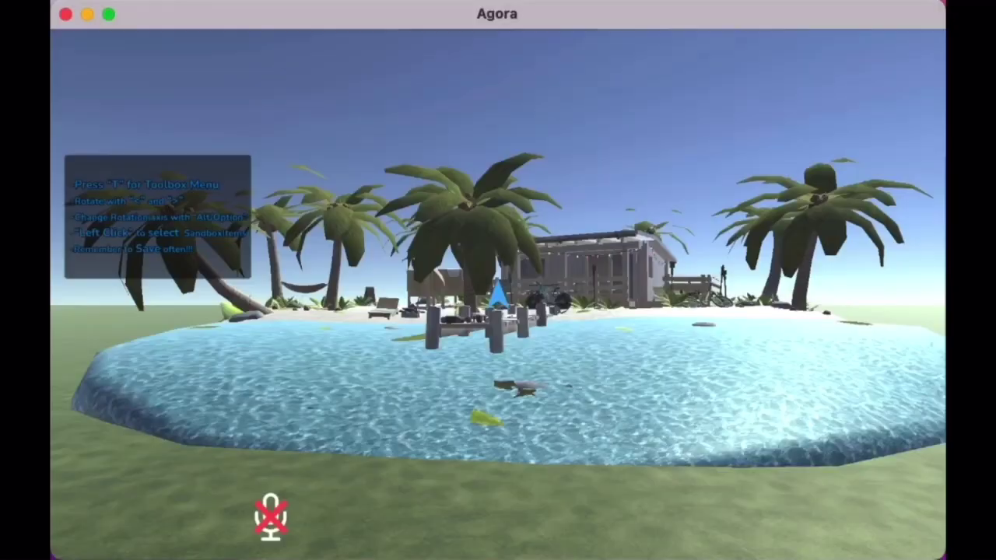
Place a BlackWoodTileBlock from the Primitives1 plugin on the grass beside the beach island.
key(t)
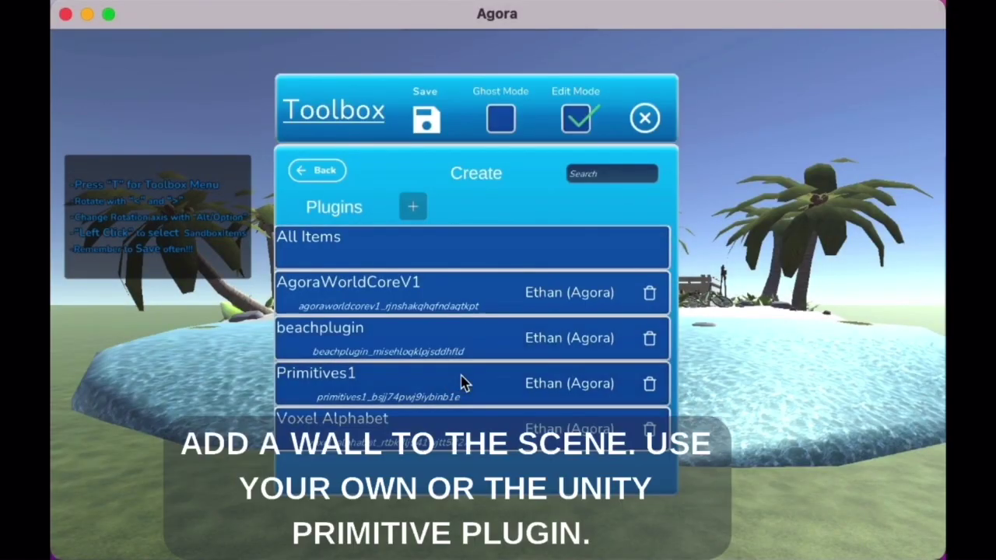
click(461, 383)
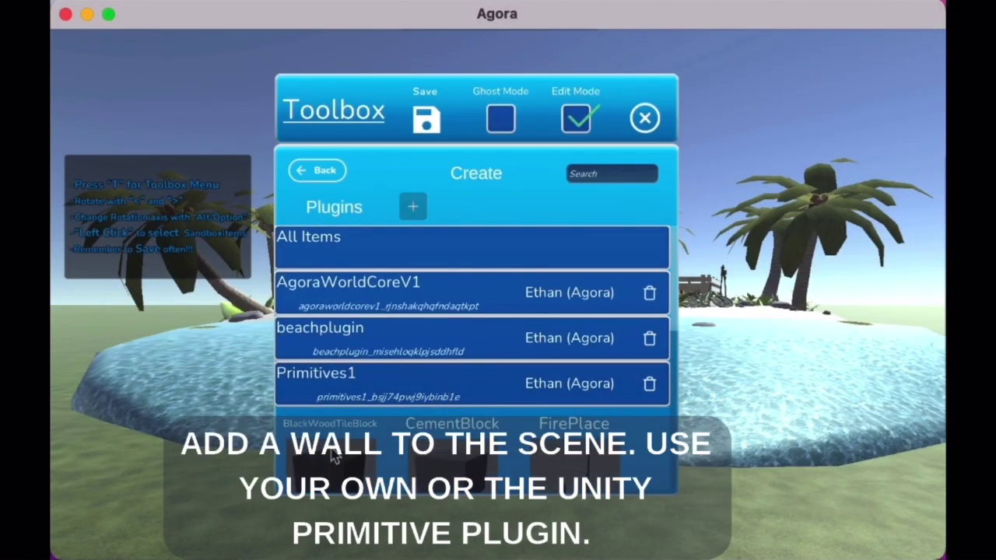
click(327, 467)
key(w)
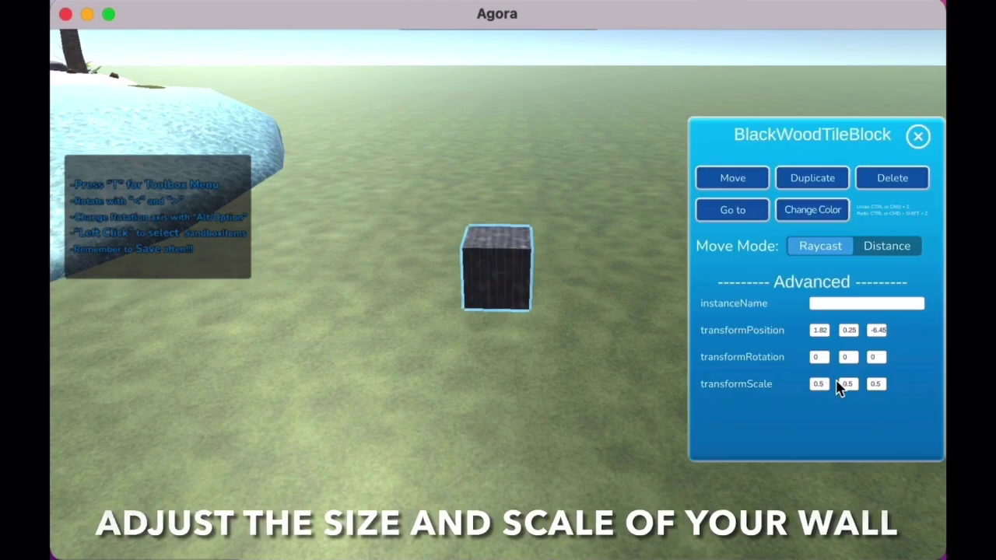
Scale the BlackWoodTileBlock to 5 by 5 by 0.1 and reposition it as an upright wall on the grass.
text(10)
click(817, 386)
text(5)
click(875, 386)
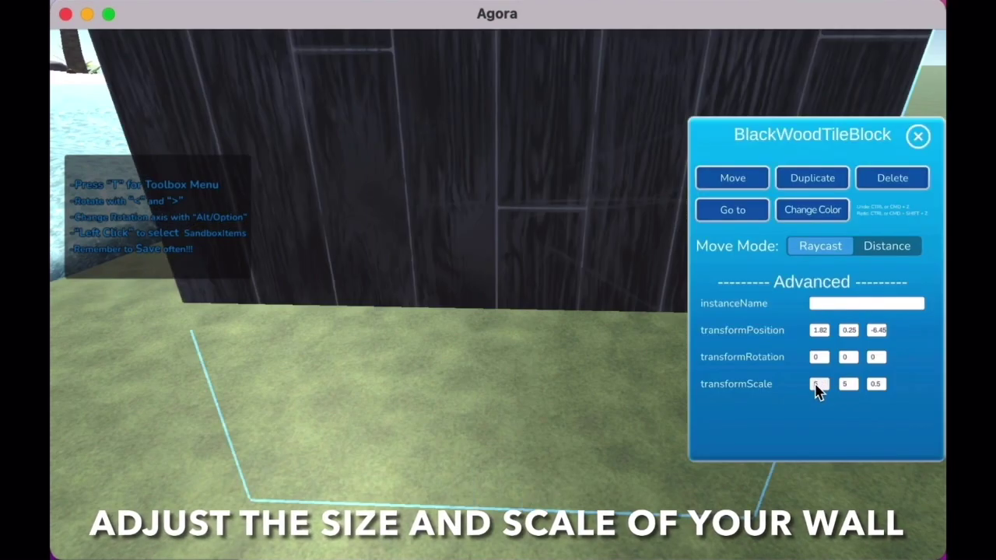
text(.1)
click(735, 179)
click(498, 294)
key(s)
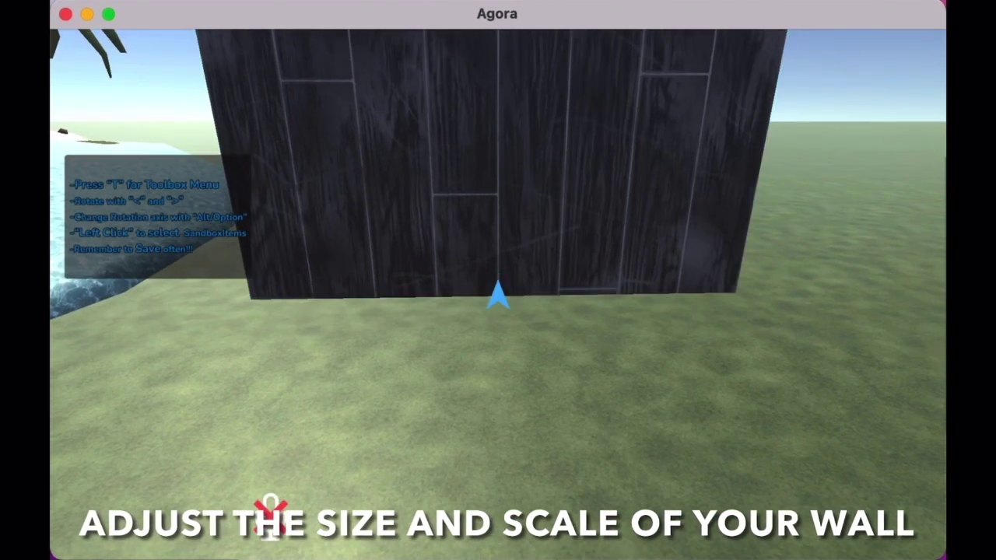
Place a MediaSlot from the AgoraWorldCoreV1 plugin on the black wood wall.
key(t)
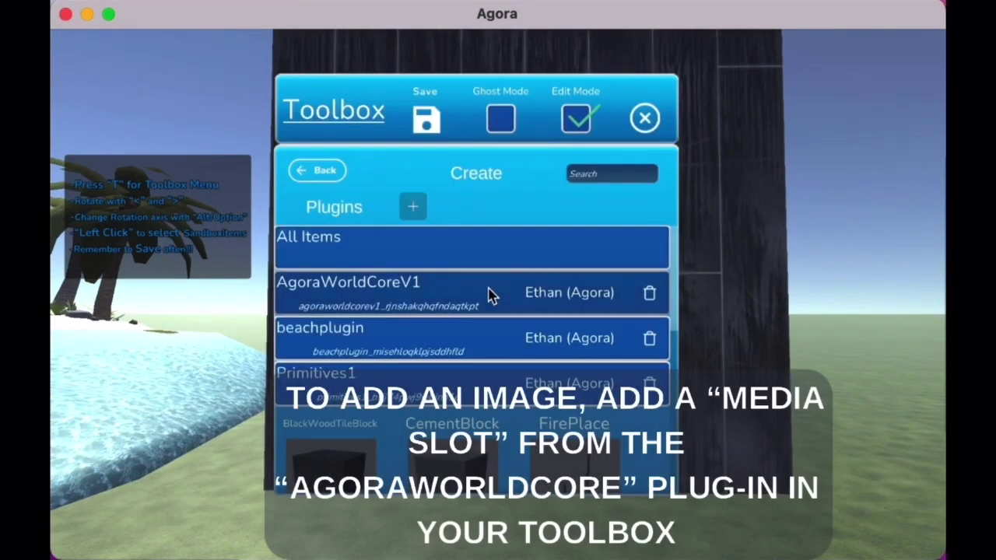
click(490, 294)
click(460, 382)
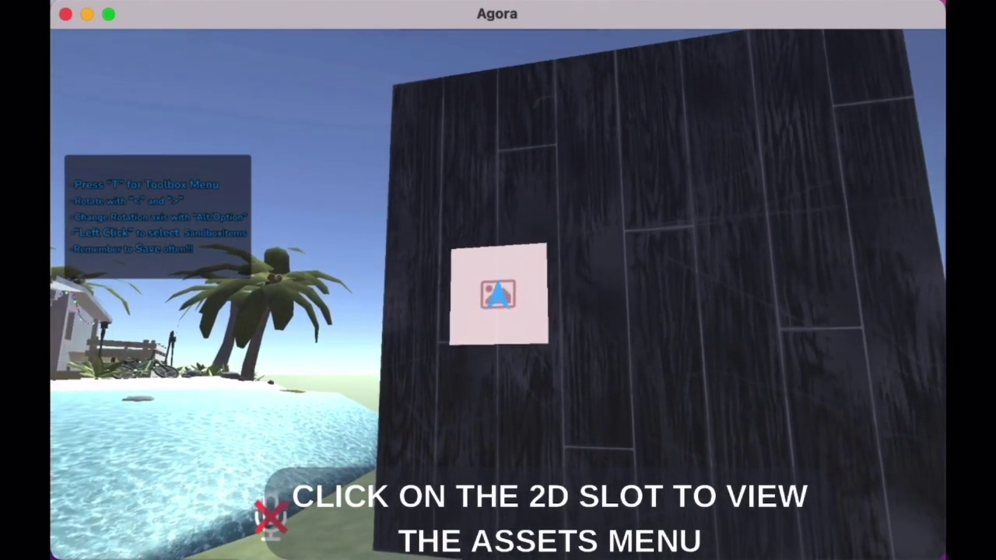
Assign the headshot JPG from the media library to the media slot on the wall.
click(499, 288)
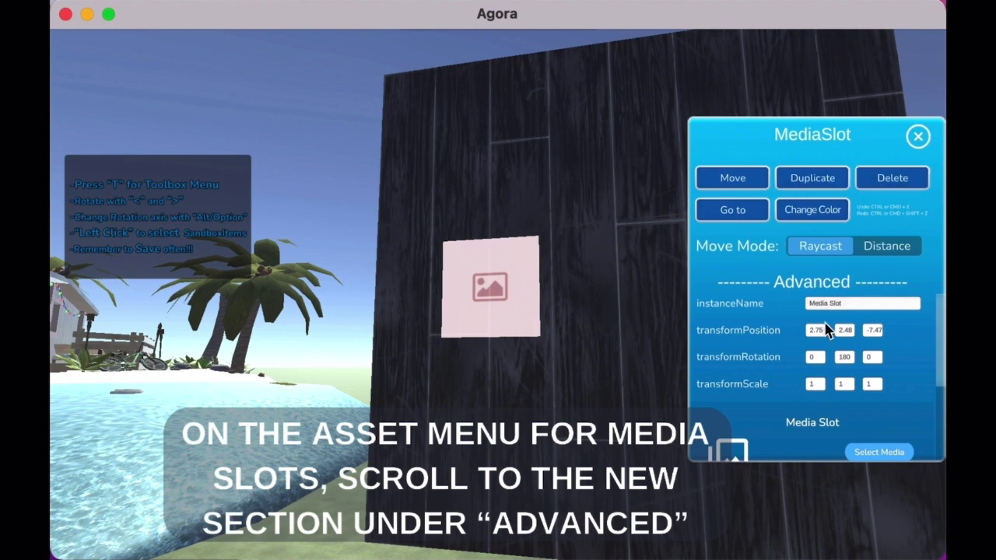
scroll(795, 368, down, 3)
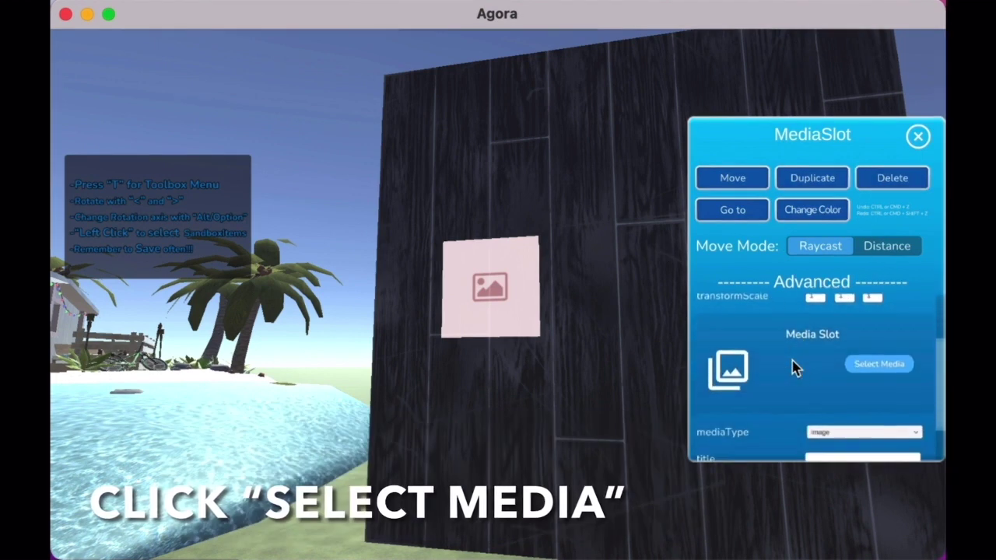
click(878, 364)
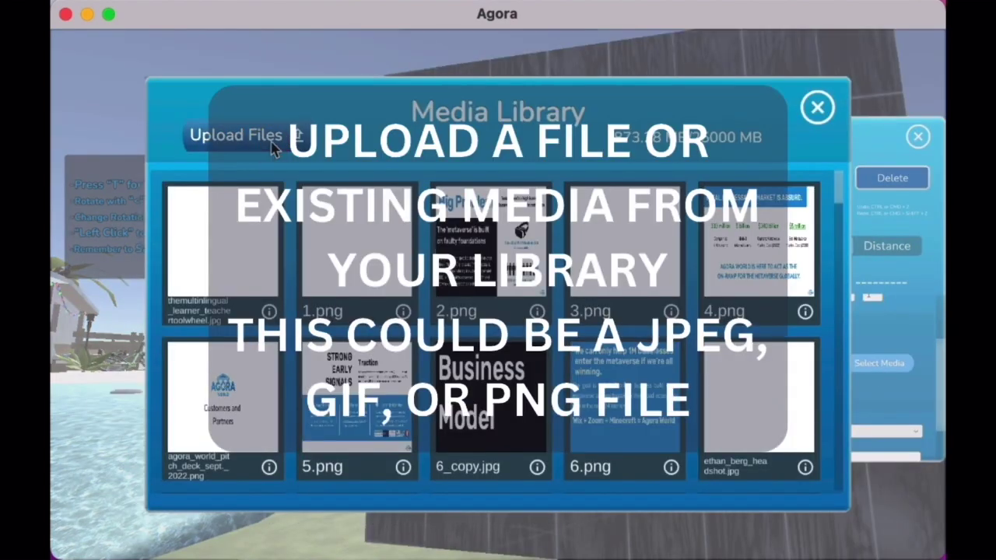
click(273, 148)
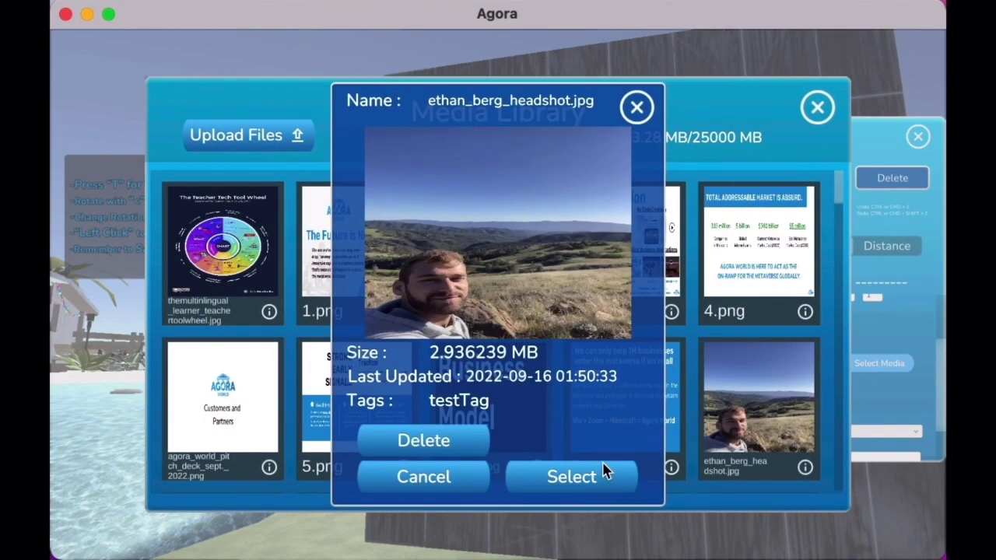
click(605, 474)
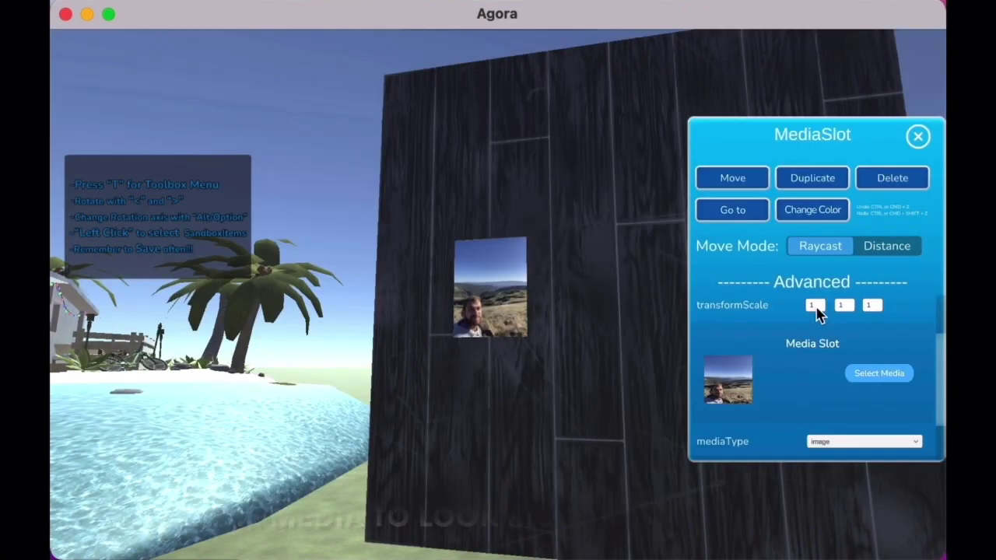
Enlarge the picture by setting the media slot's X and Y scale to 2.
click(821, 308)
text(2)
click(861, 338)
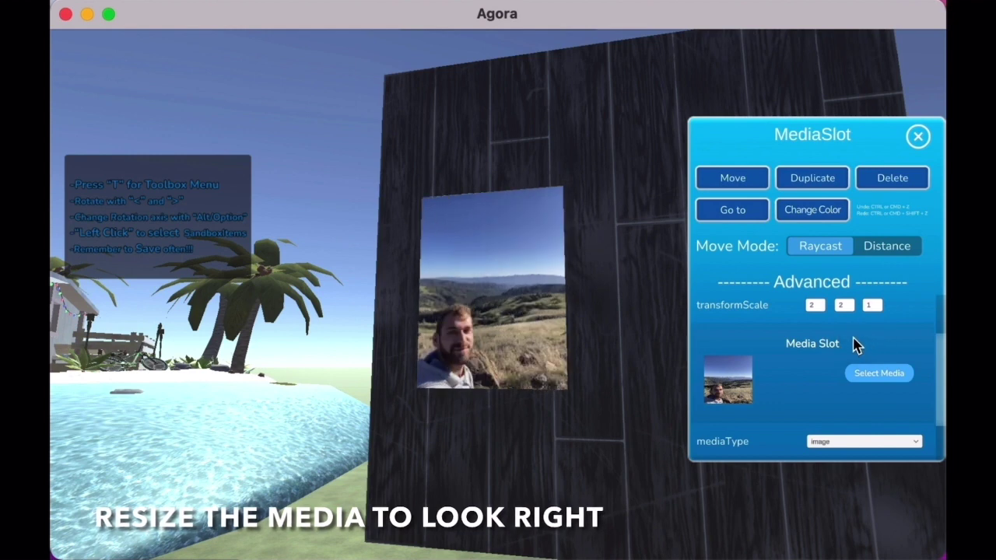
click(843, 338)
Give the media slot the title "this is me!!!" and the description "here's me:)".
scroll(842, 337, down, 2)
click(839, 400)
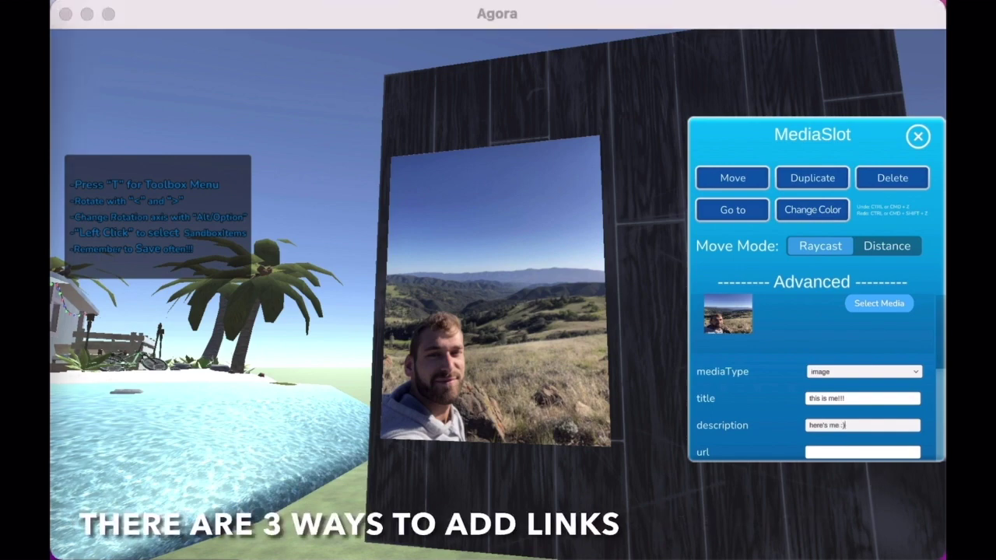
Add a YouTube video link as the media slot's URL and set its media type to video.
click(852, 453)
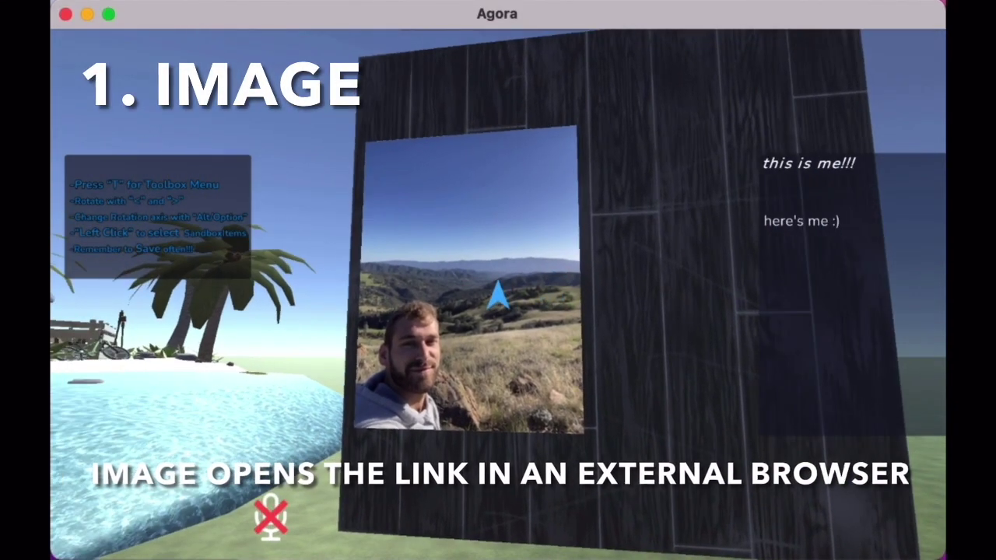
click(846, 374)
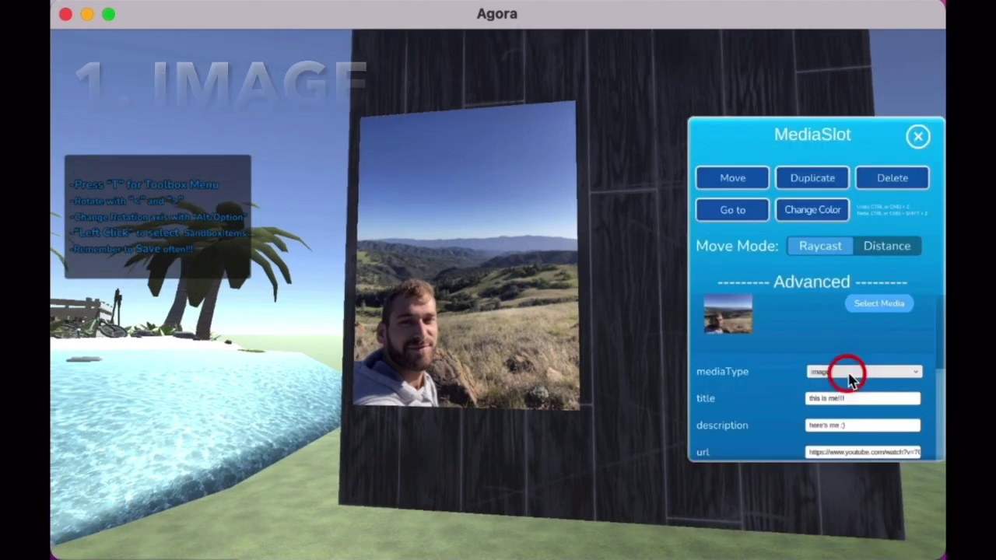
click(826, 394)
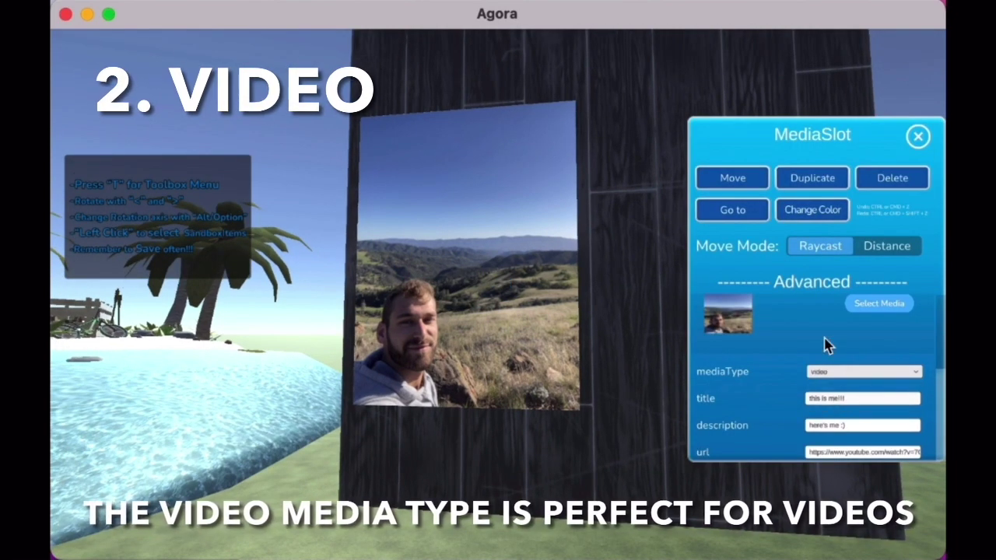
click(918, 137)
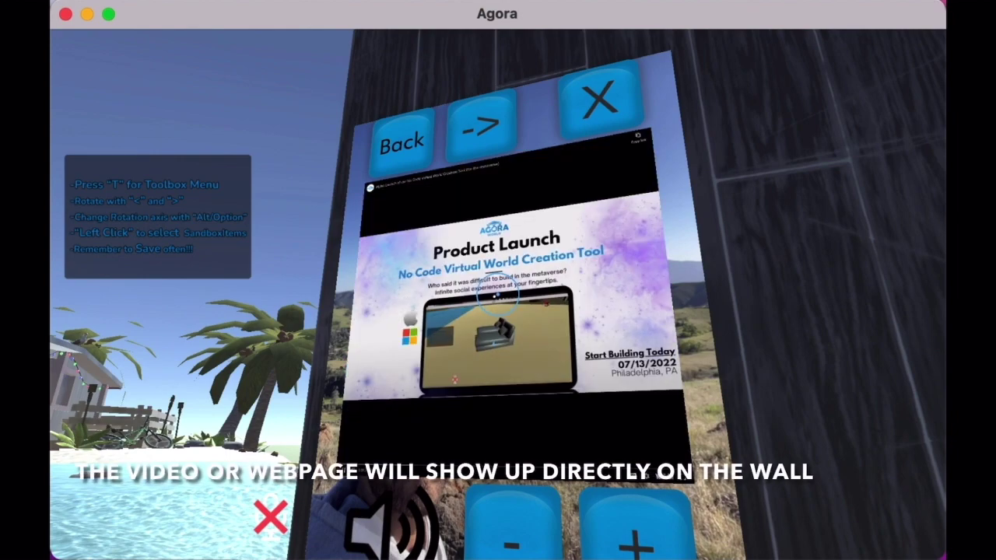
Move up to the wall and try out the linked video playing in the media slot.
key(w)
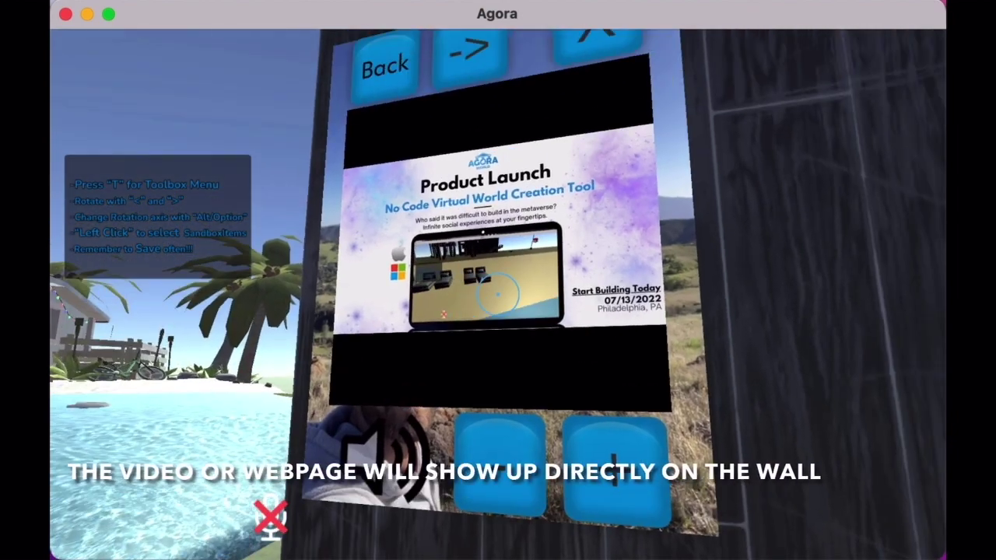
click(498, 294)
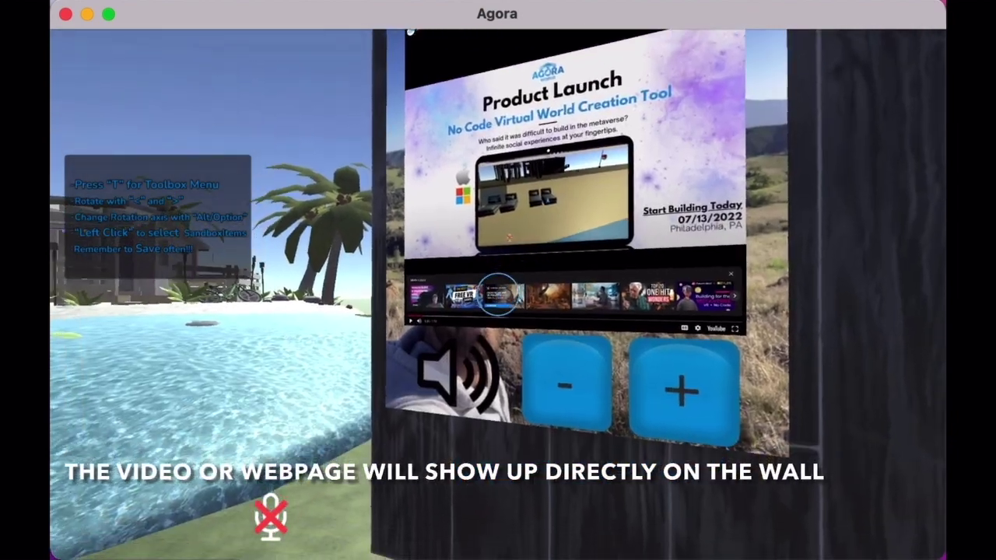
click(499, 294)
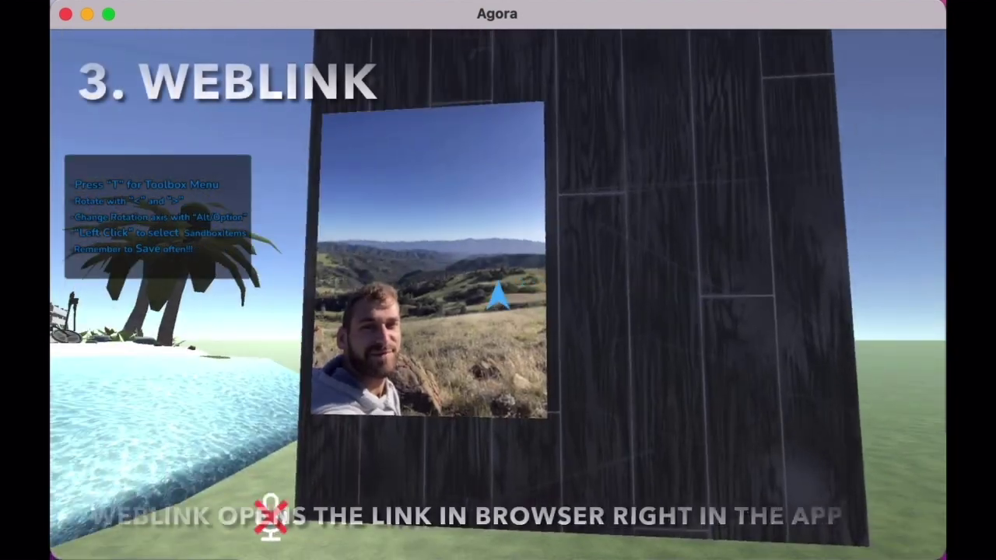
Change the media slot's media type to WebLink.
click(500, 286)
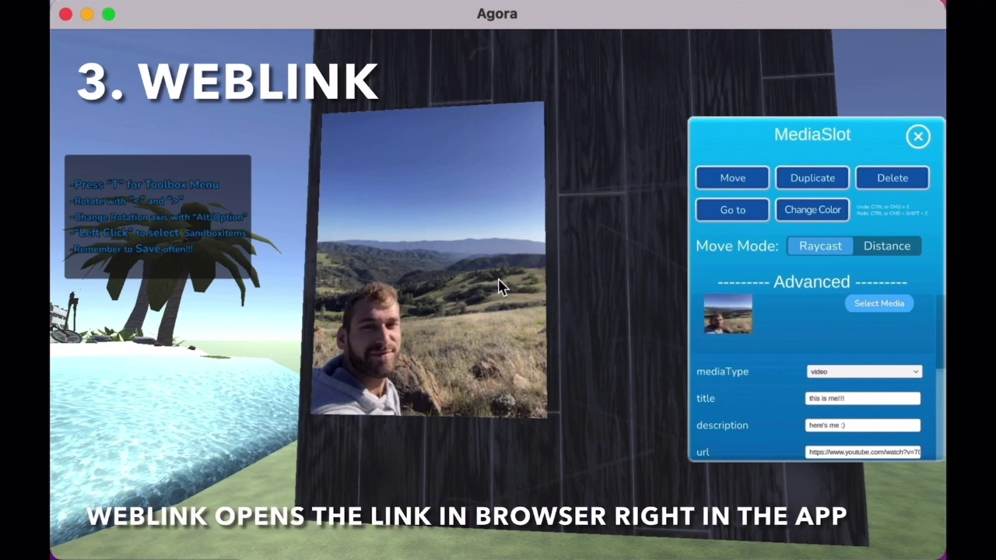
click(859, 375)
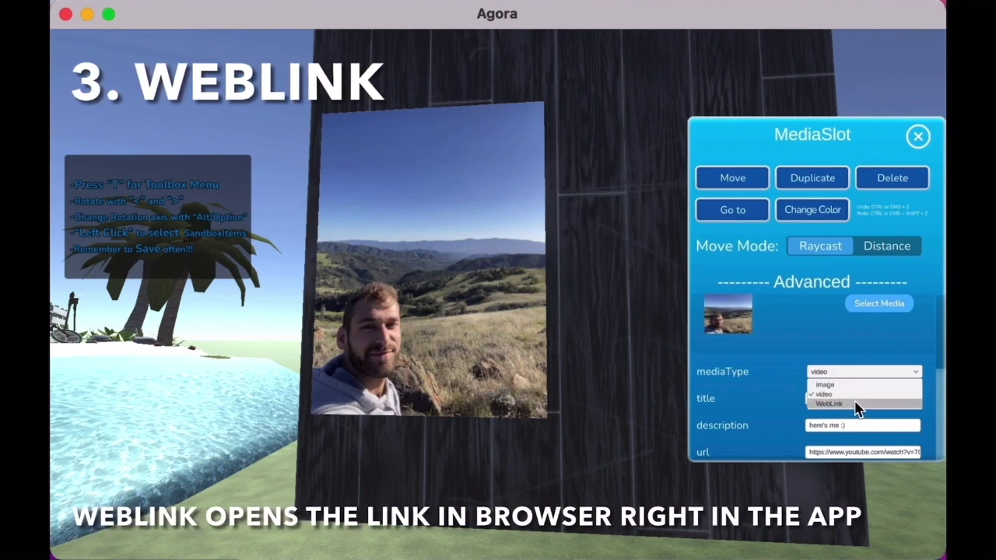
click(829, 404)
click(918, 136)
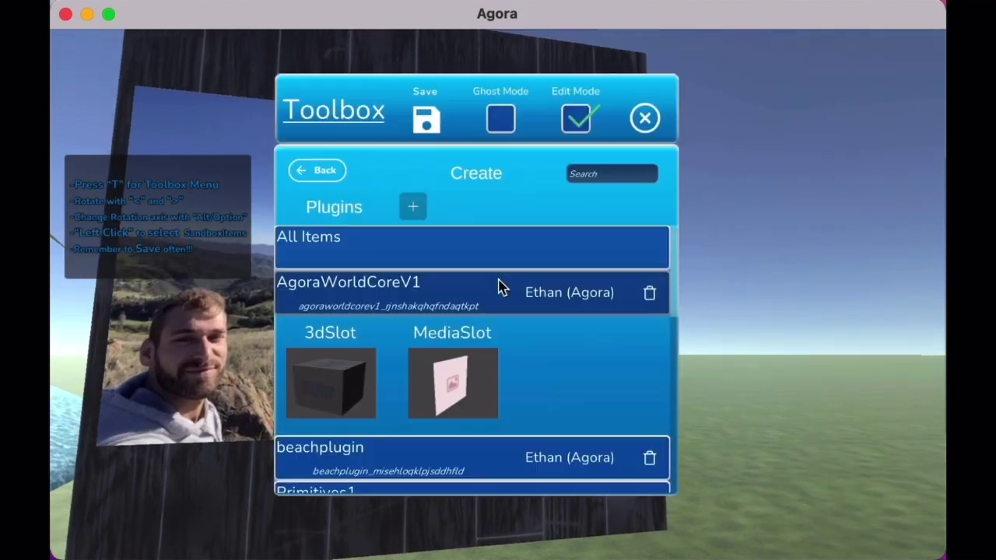
Test the picture's web link in the in-app browser.
key(t)
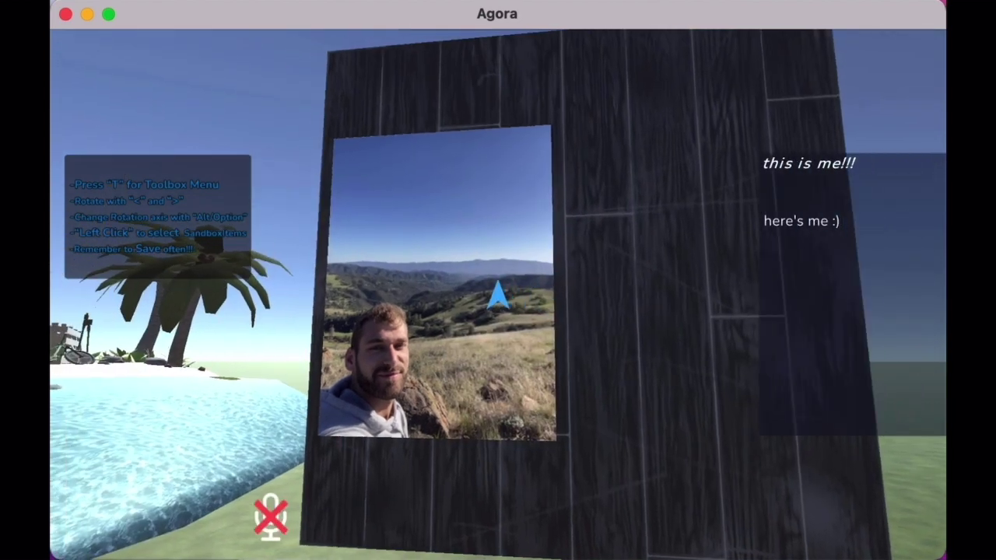
click(501, 288)
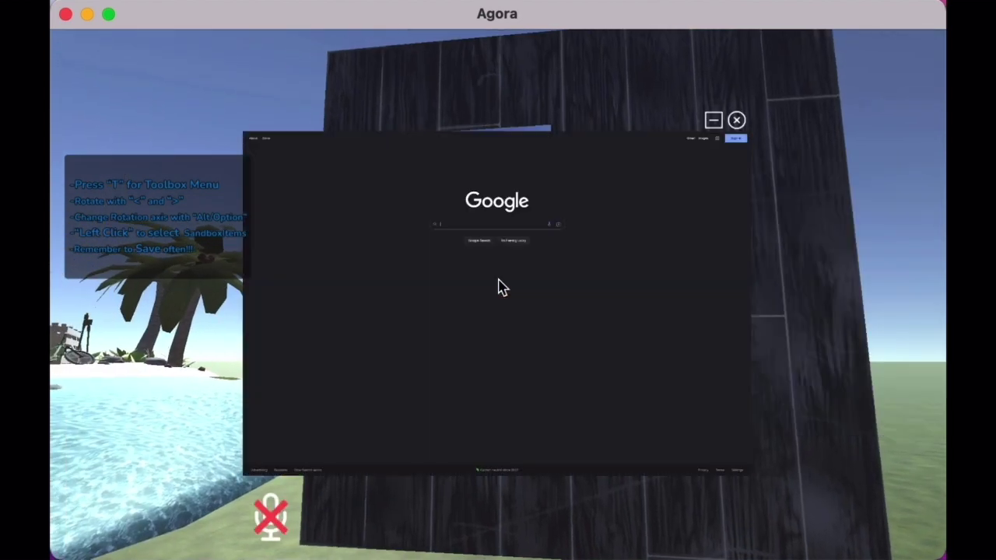
click(389, 288)
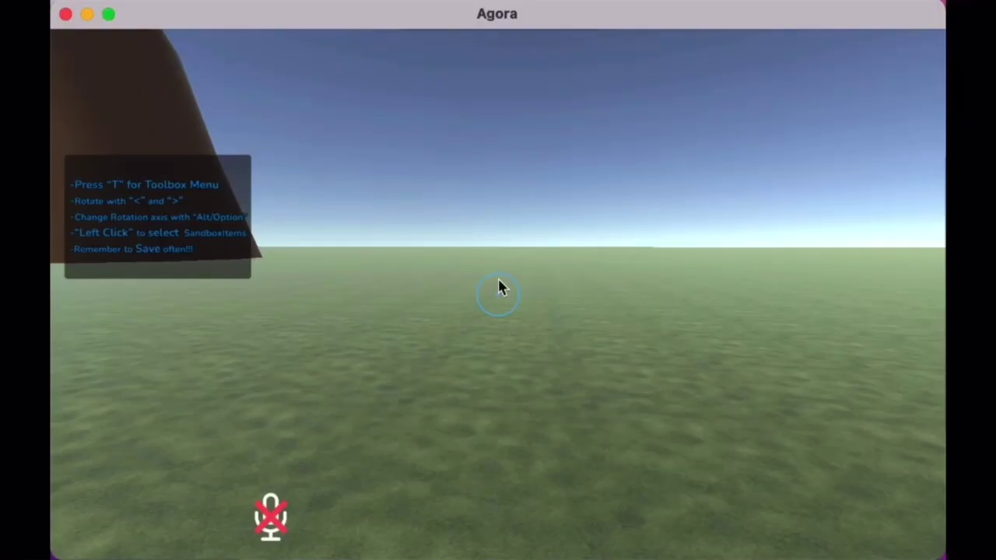
Place a 3dSlot from the AgoraWorldCoreV1 plugin on the grass and assign stylizedhalloweencauldron.zip from the media library to it.
key(t)
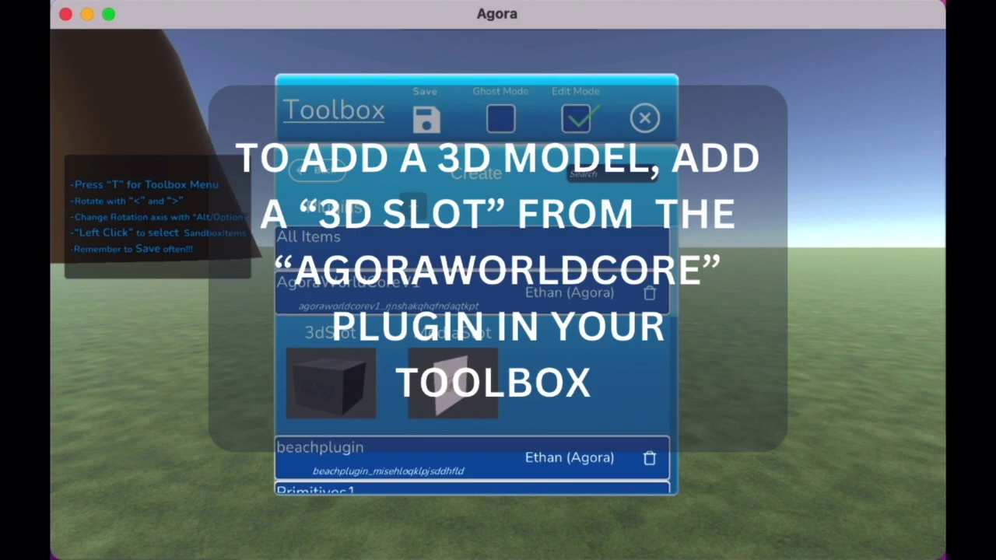
click(326, 403)
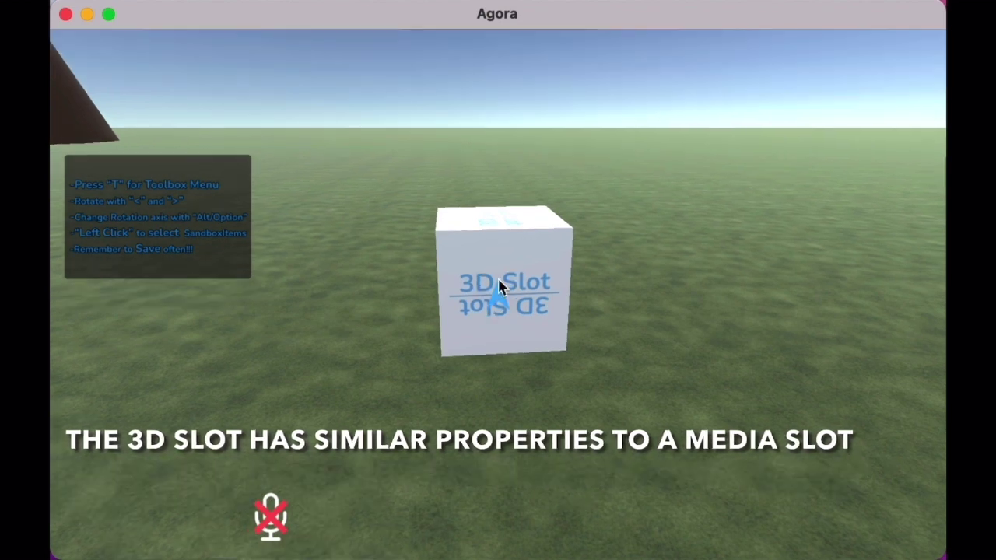
click(499, 286)
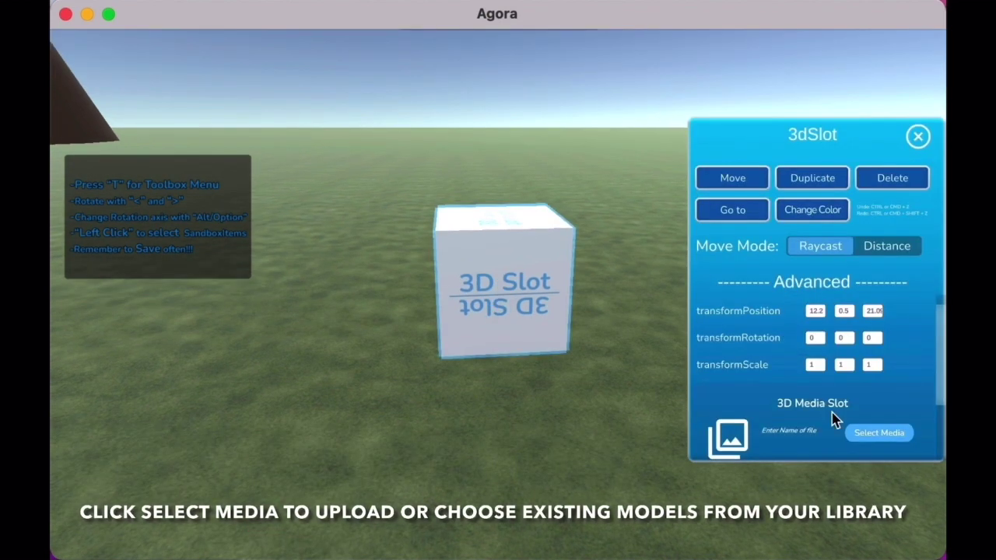
click(878, 435)
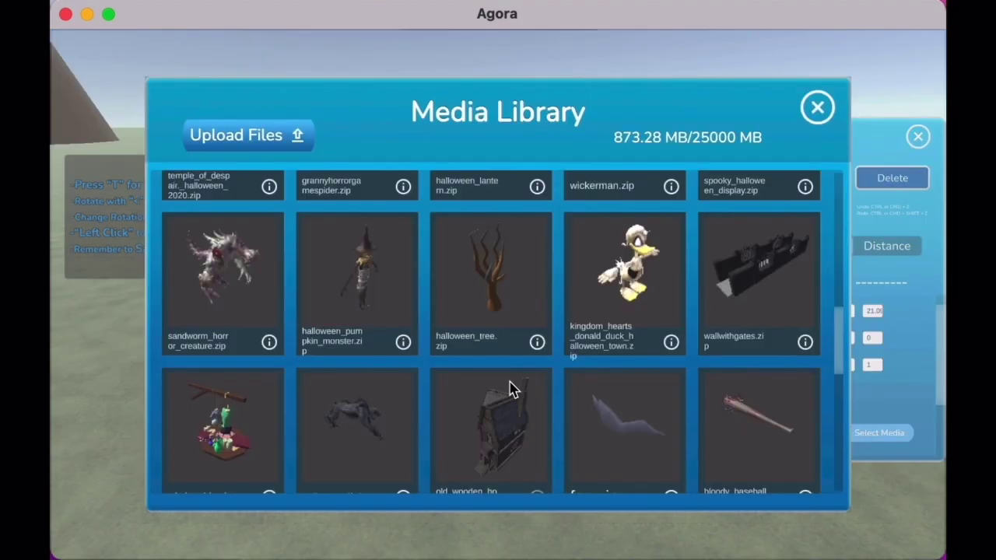
scroll(511, 390, down, 6)
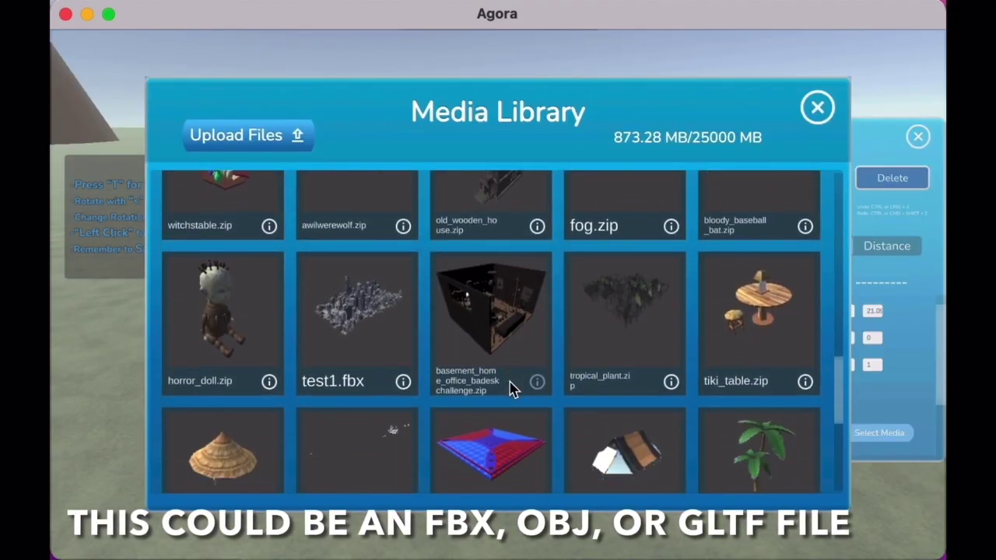
scroll(405, 311, up, 10)
click(377, 292)
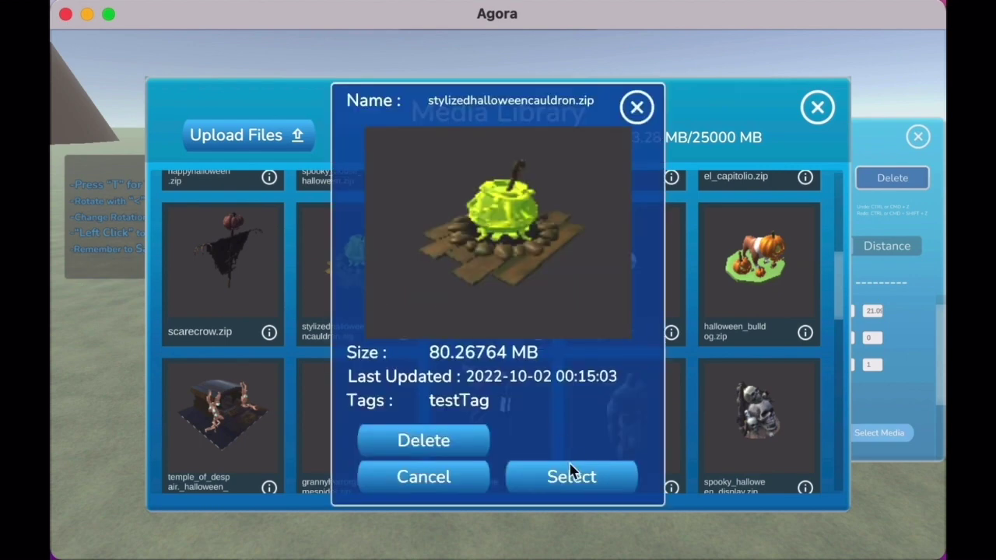
click(572, 477)
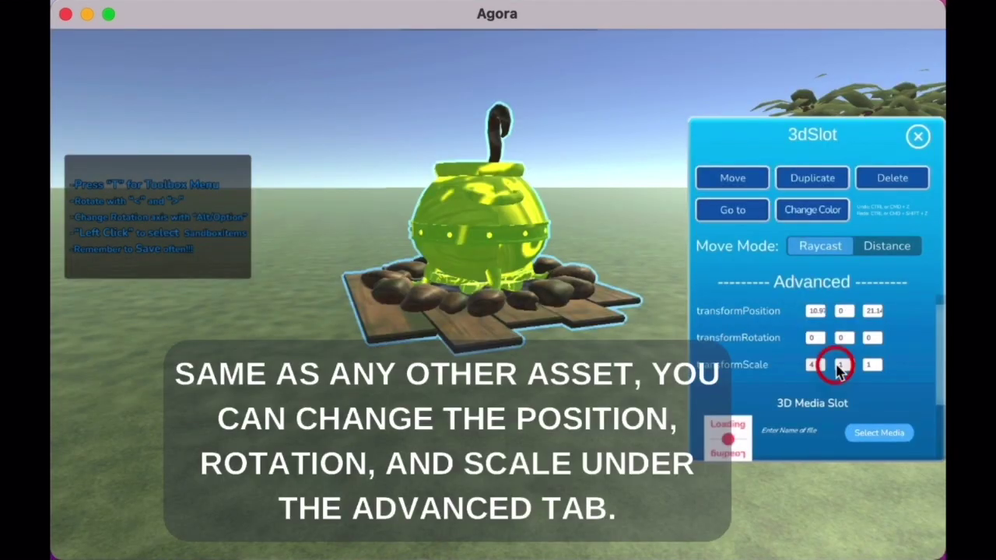
Enlarge the cauldron uniformly by setting its X, Y and Z scale to 4.
click(837, 365)
text(4)
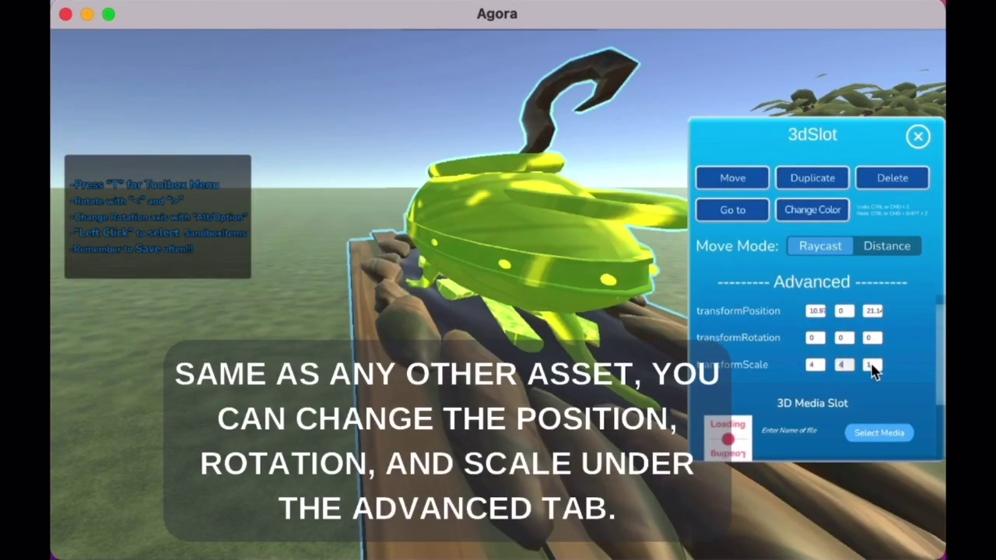
click(872, 366)
text(4)
click(896, 354)
click(919, 138)
key(s)
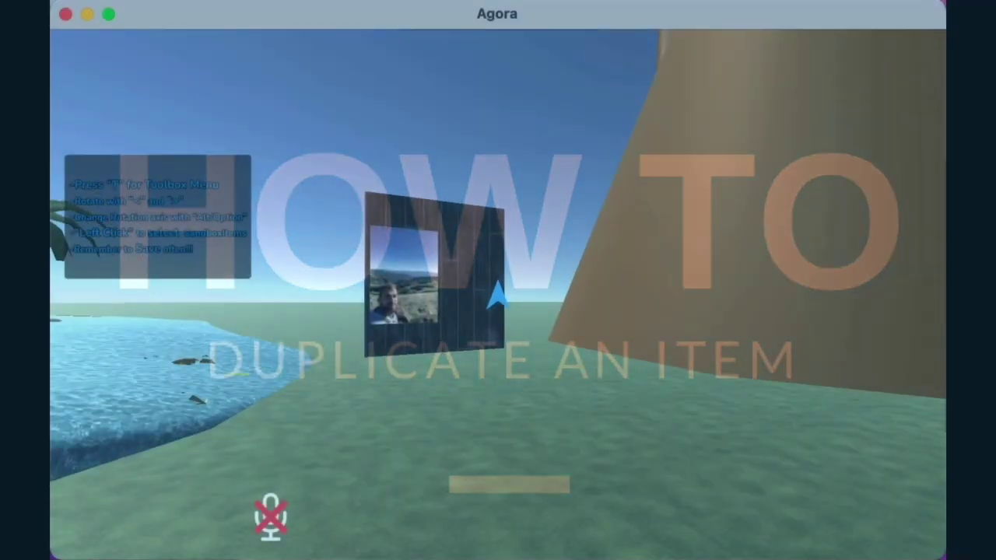
Duplicate the BlackWoodTileBlock wall that holds the picture to extend it sideways.
key(w)
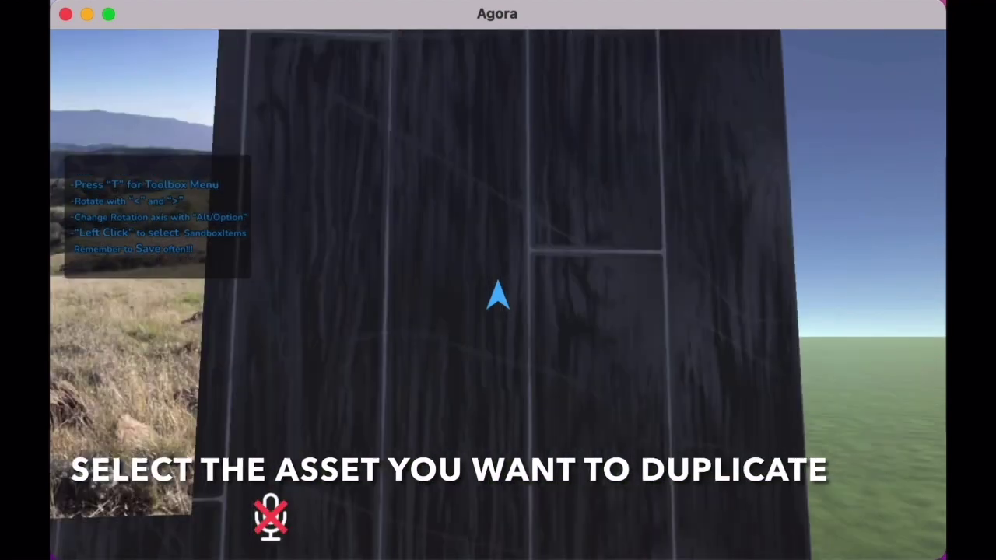
click(498, 295)
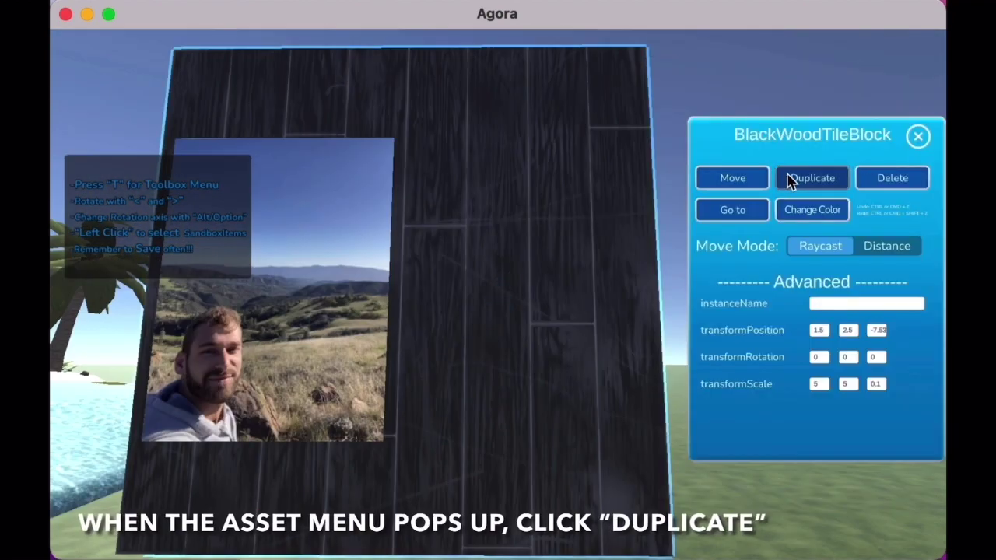
click(815, 178)
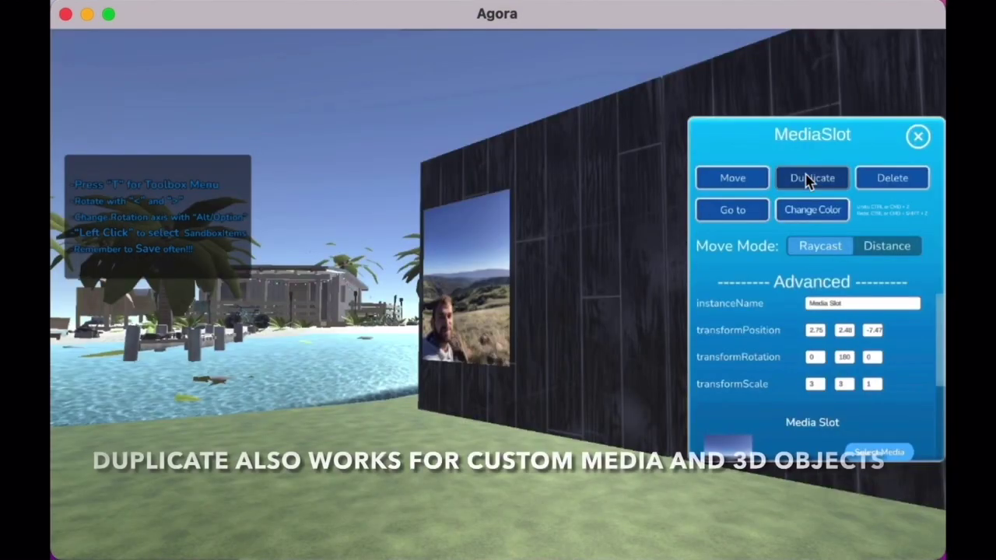
Duplicate the picture's media slot twice, placing the copies in a row along the black wood wall.
click(807, 178)
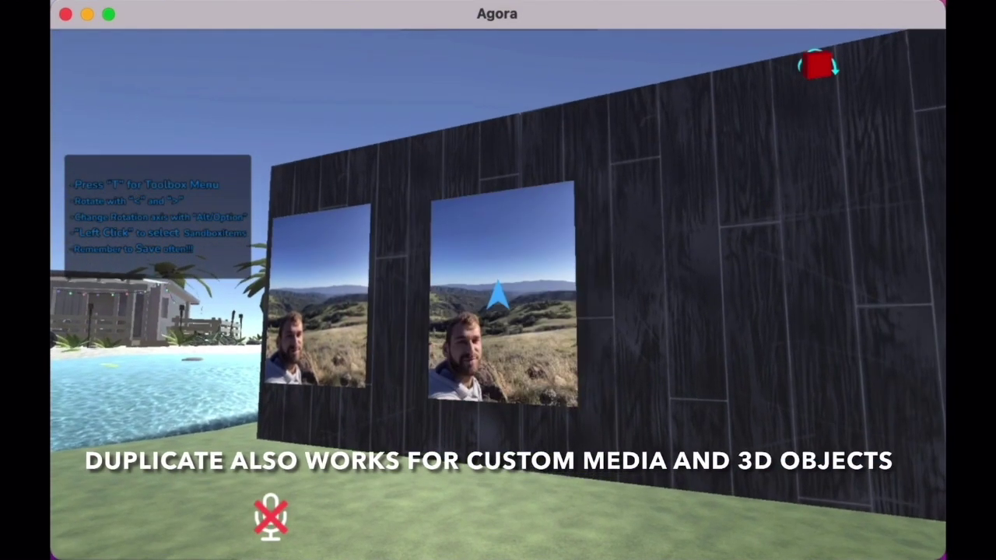
click(546, 263)
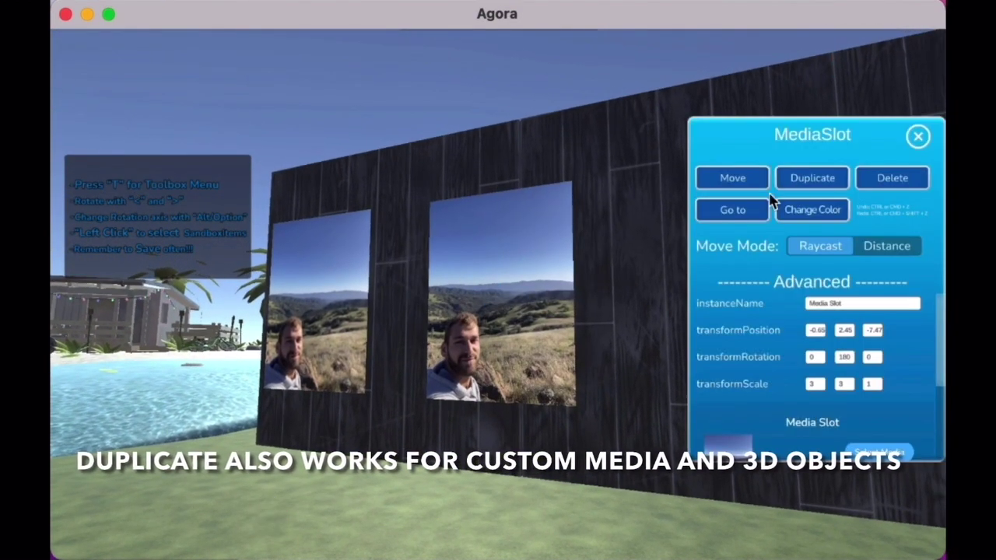
click(807, 178)
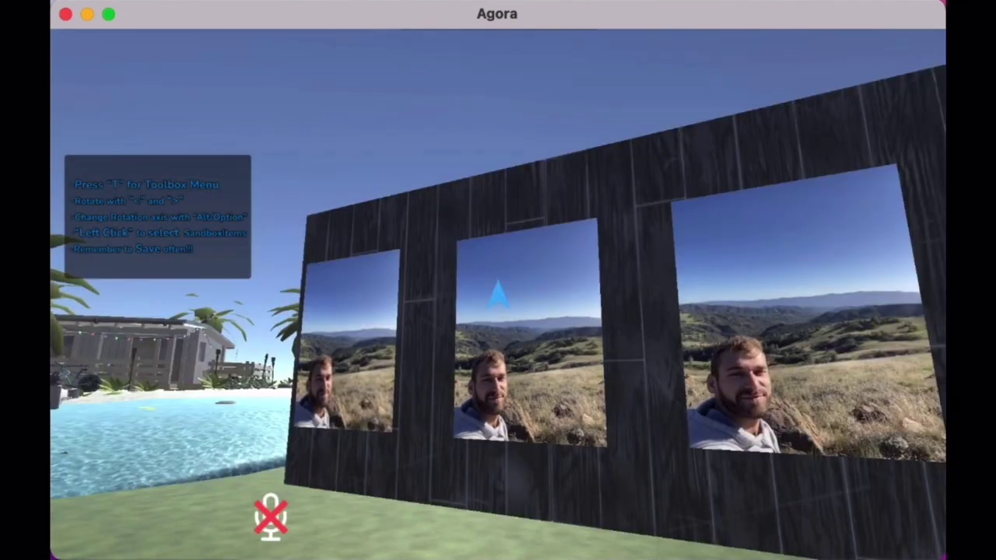
Examine the middle picture's position coordinates for centering it on the wall.
click(498, 294)
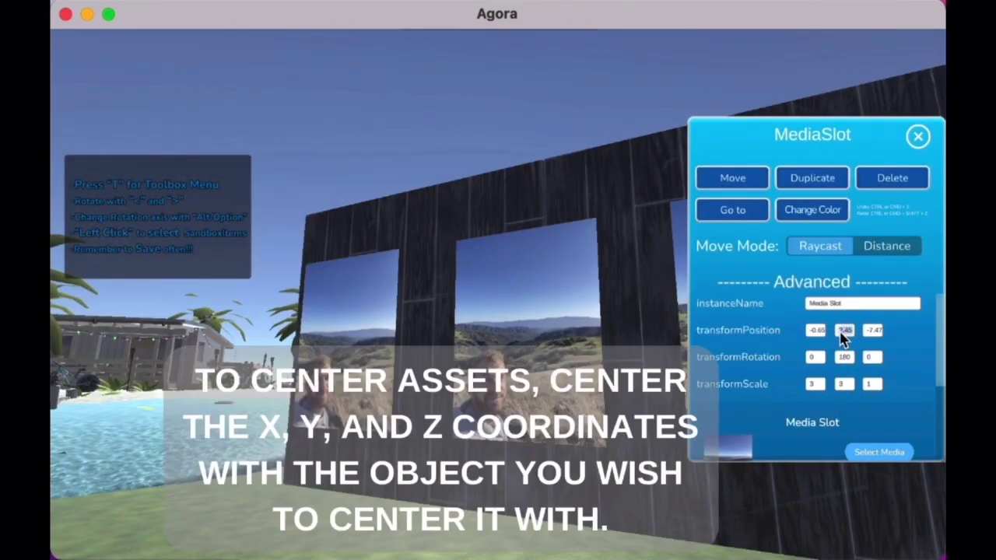
click(918, 138)
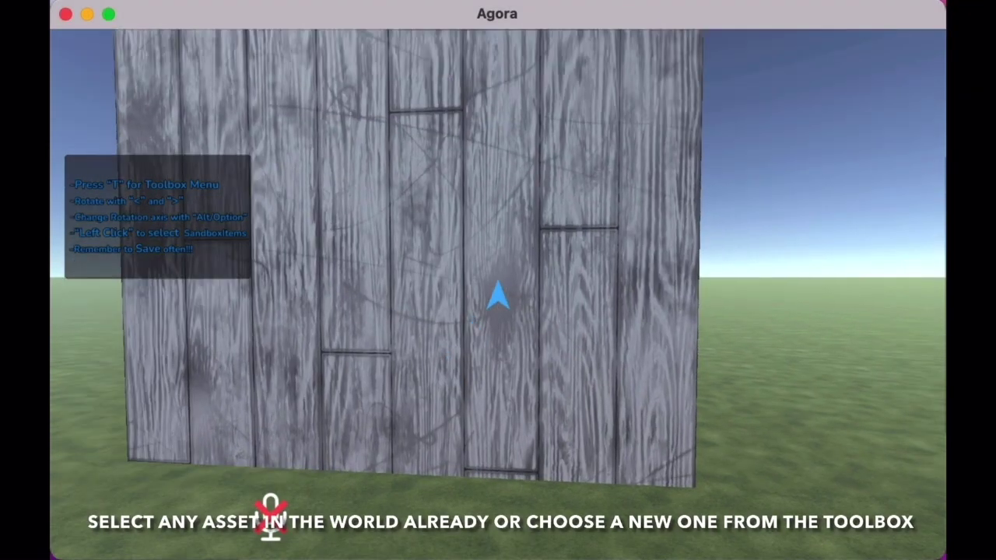
Change the color of the SilverWoodBlock wall.
click(498, 285)
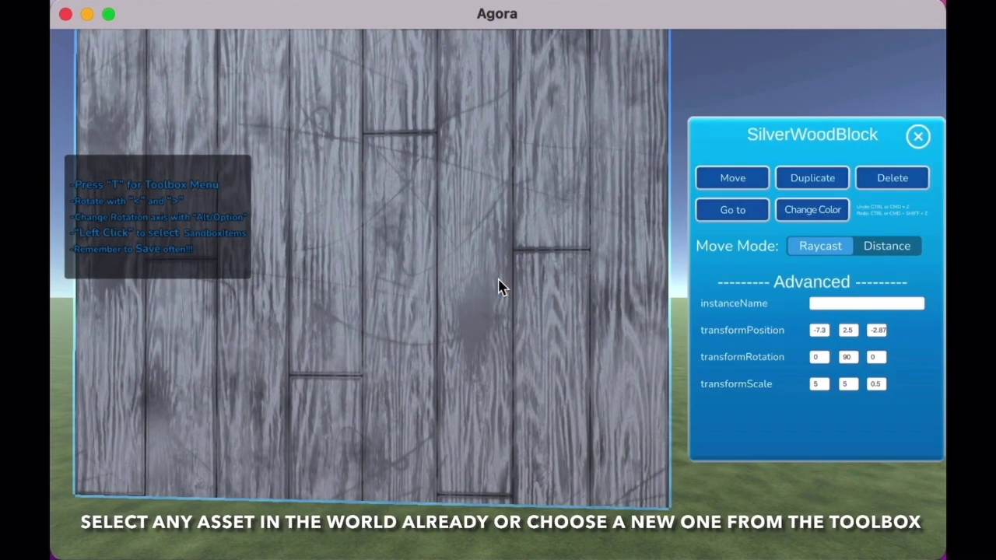
click(822, 214)
drag(179, 257, 227, 316)
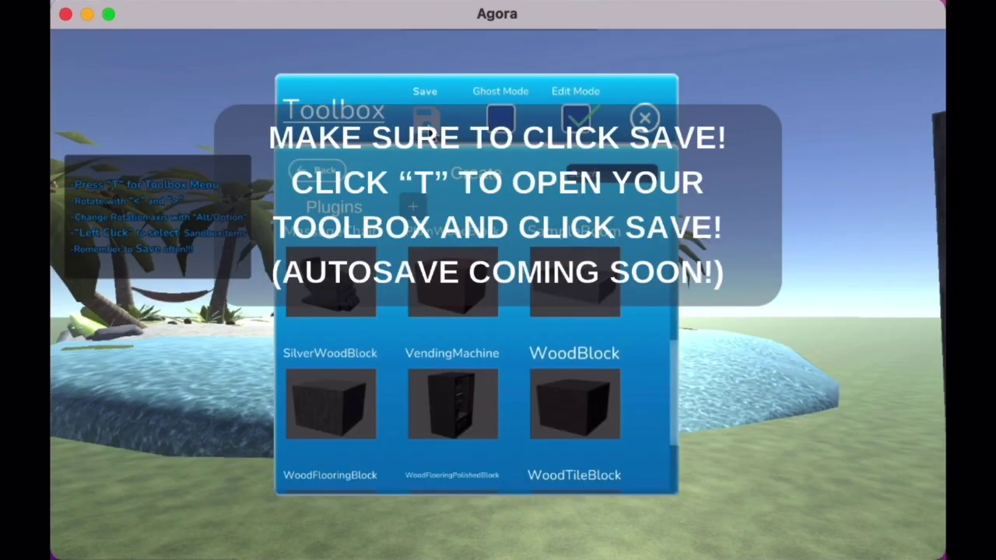
Save the world and close the toolbox.
click(425, 116)
click(557, 401)
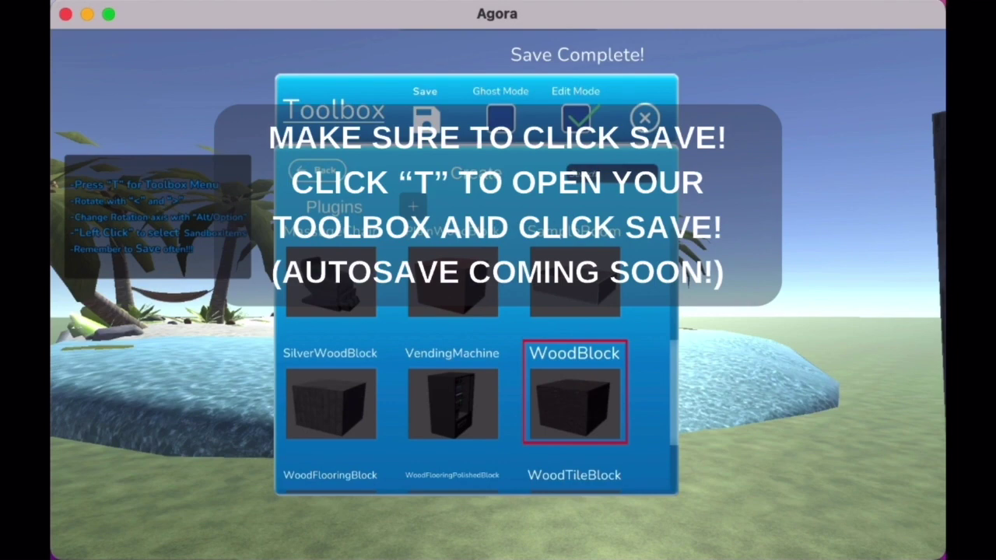
click(646, 118)
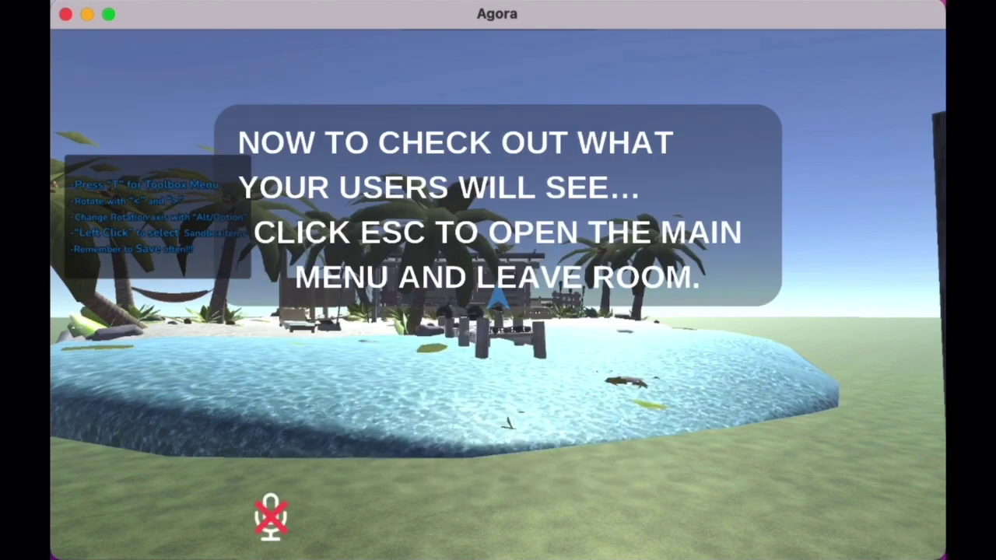
Leave the room and rejoin the world from the list of own experiences to view it as a visitor.
key(Escape)
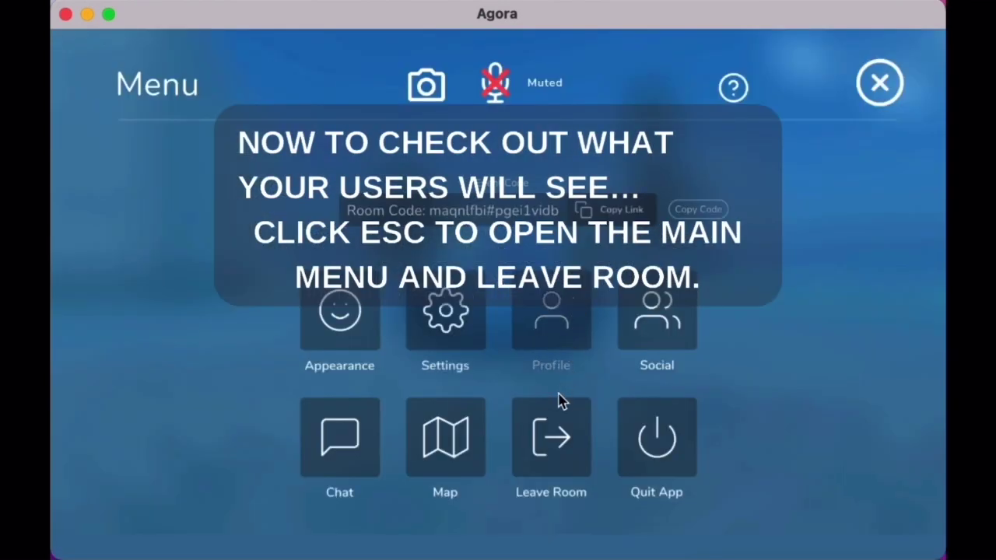
click(557, 437)
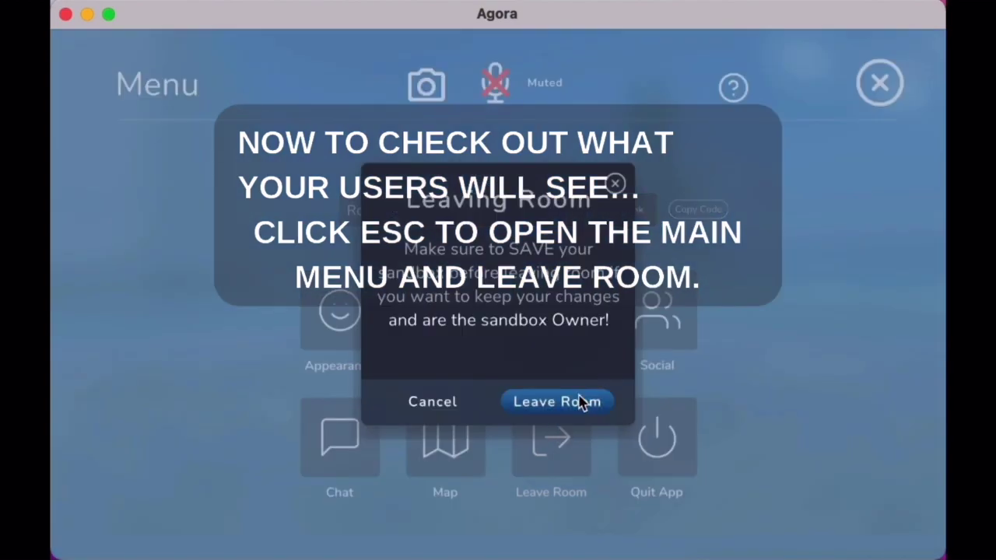
click(576, 402)
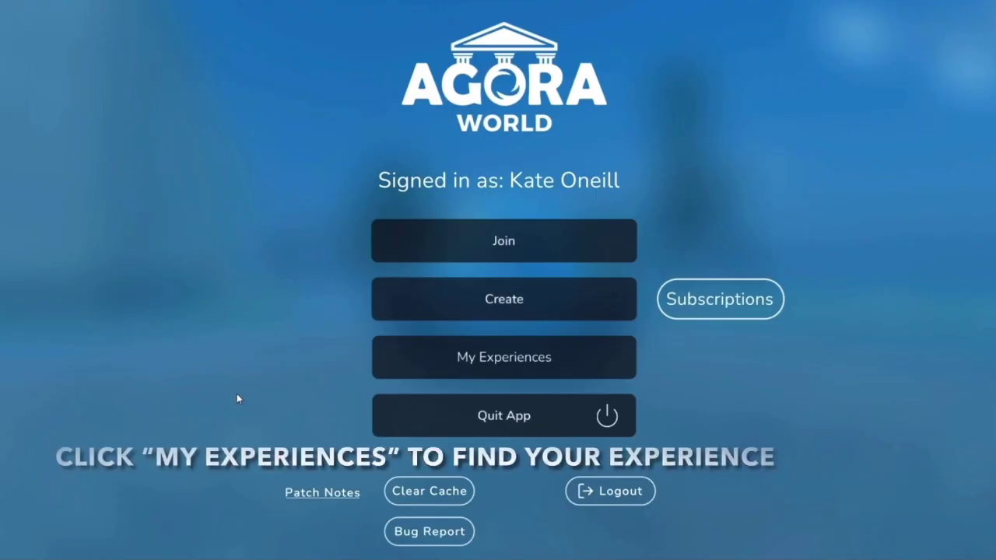
click(489, 355)
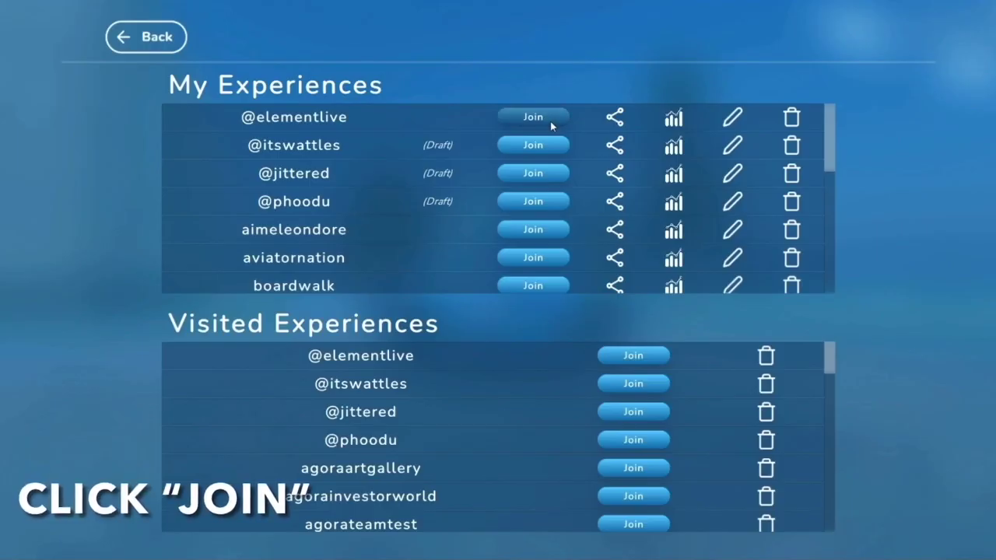
click(550, 122)
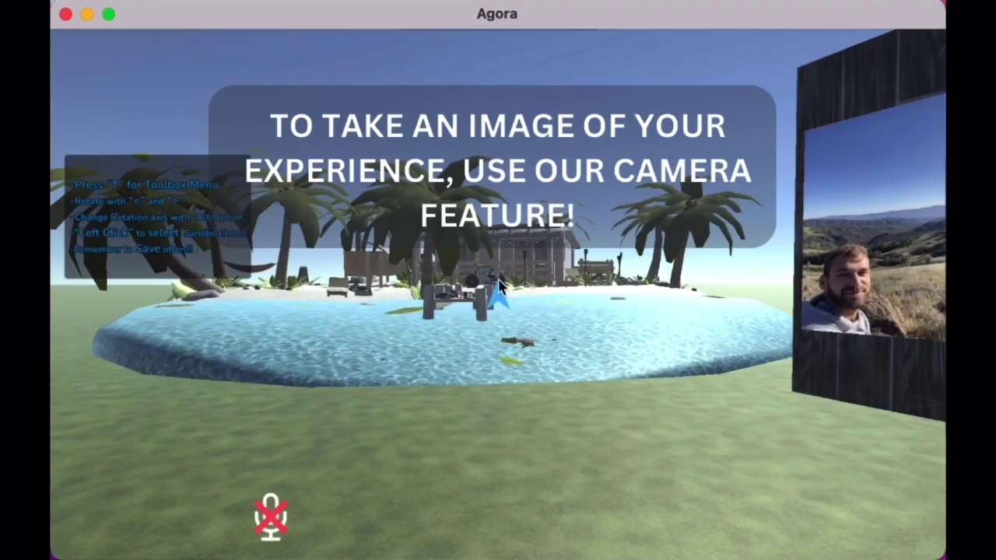
Take a picture of the world with the in-world camera, framing the avatar and the island scene.
key(Escape)
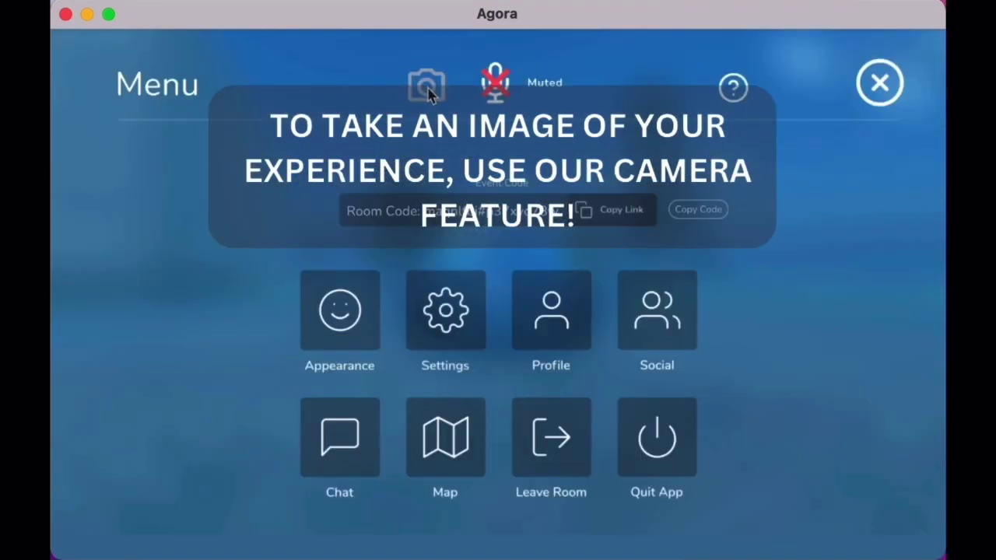
click(427, 87)
click(521, 245)
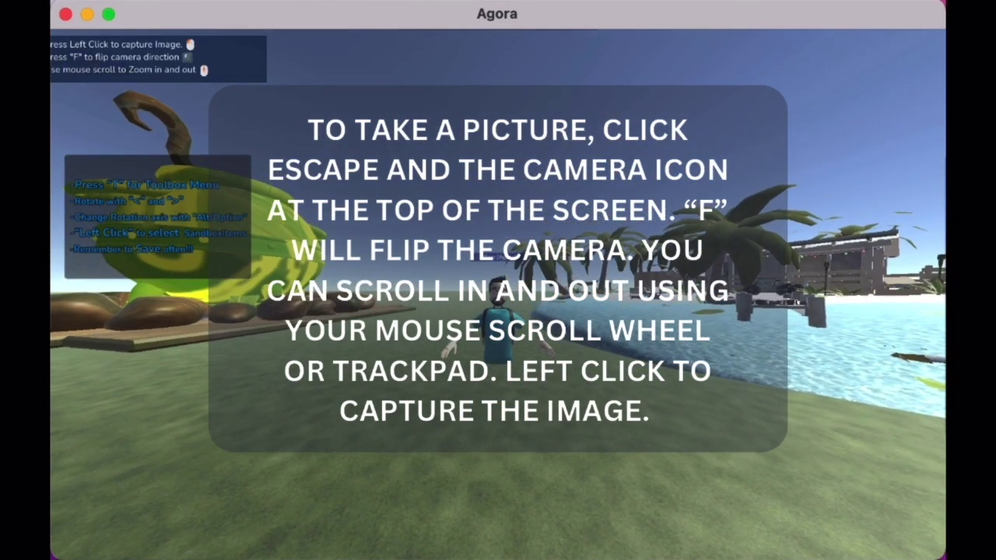
key(Escape)
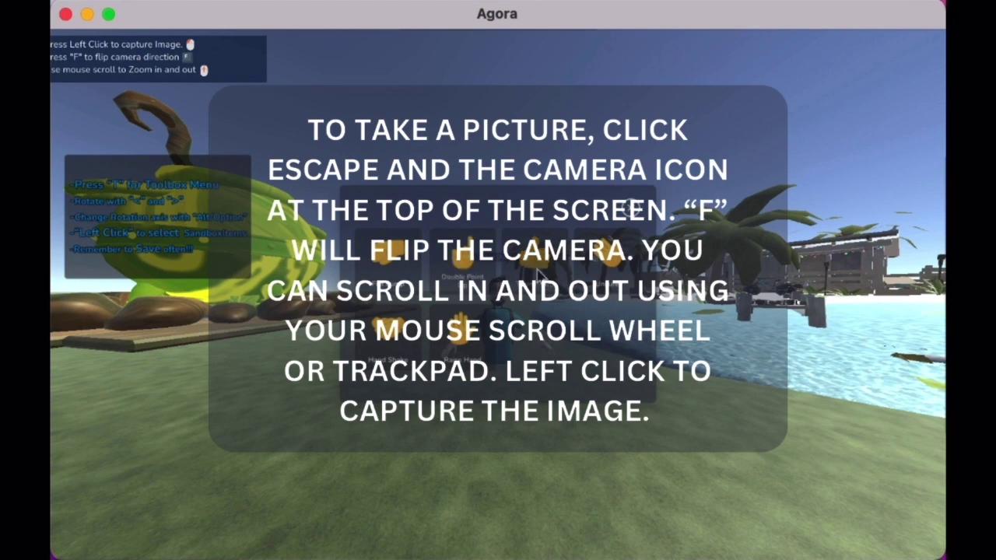
click(499, 295)
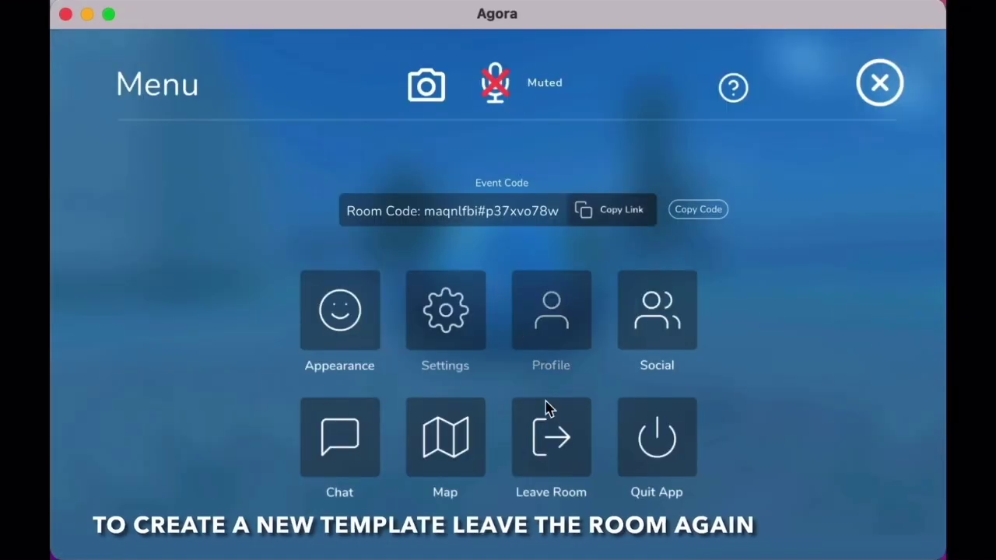
Leave the room again and open the maqnlfbi experience for editing in world.
click(552, 428)
click(576, 406)
click(540, 371)
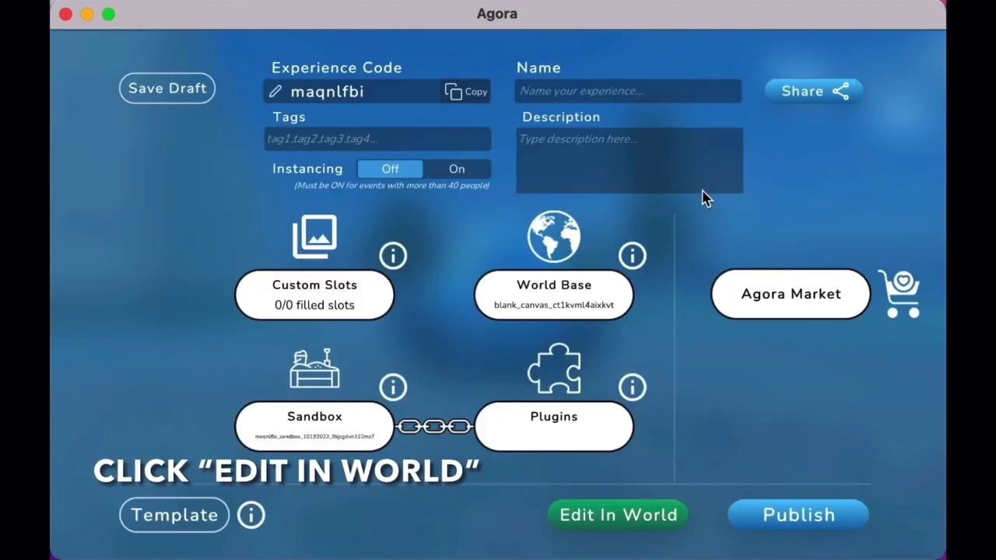
click(703, 193)
click(674, 522)
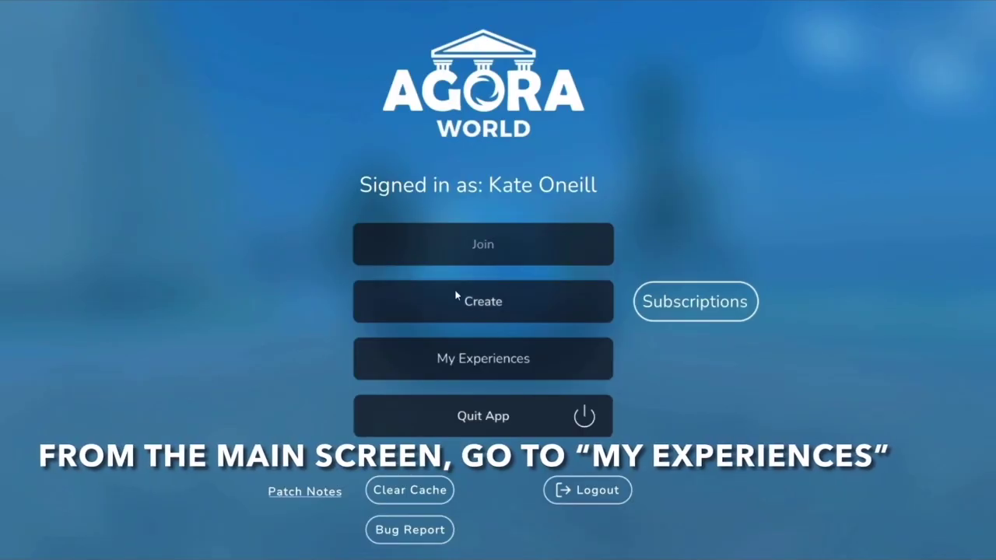
Find the maqnlfbi experience among the own experiences and open its setup for editing.
click(470, 358)
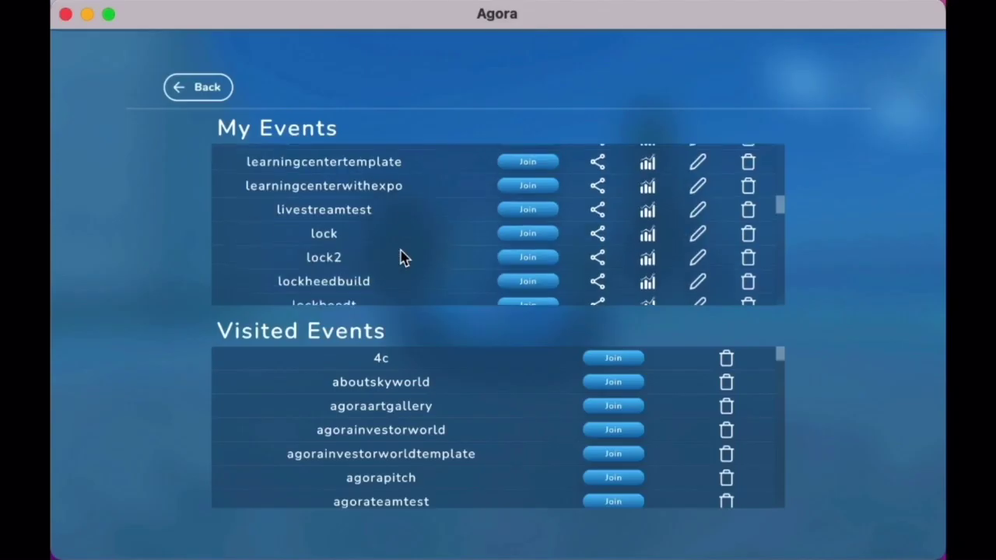
scroll(402, 257, down, 2)
scroll(402, 257, down, 5)
scroll(402, 257, up, 2)
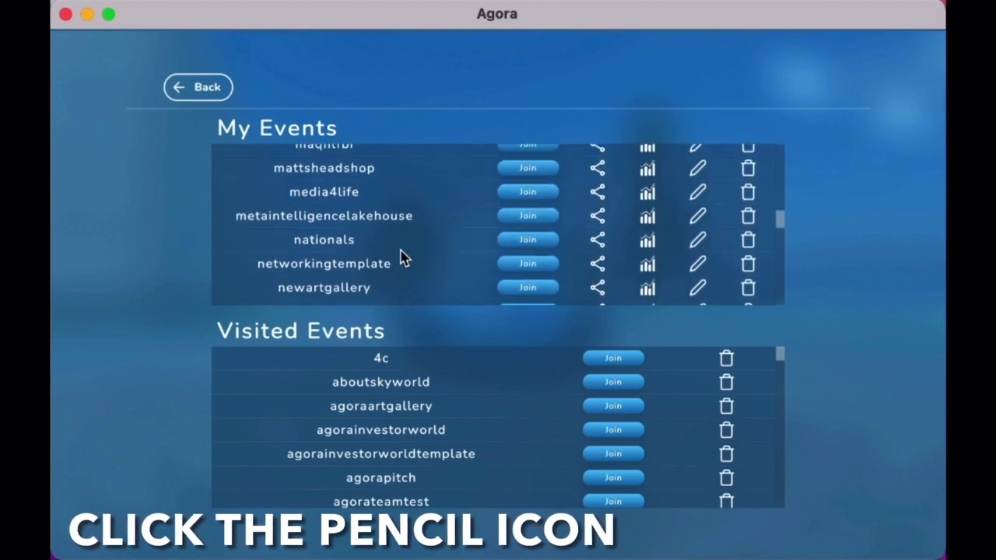
click(697, 179)
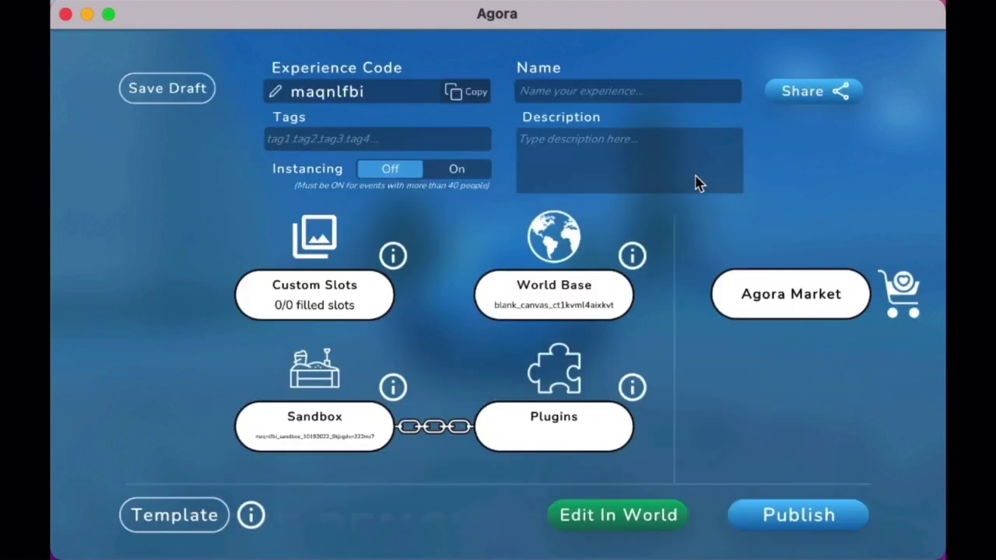
Start a new template named "New template example!" with the description "Here is how you save a template and reuse a design you already made".
click(199, 531)
click(498, 310)
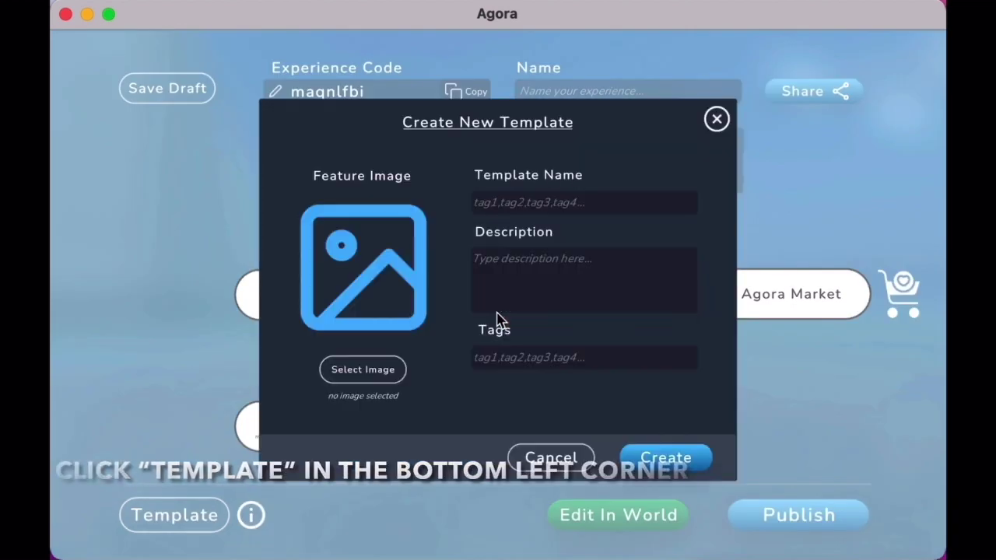
click(483, 201)
text(New template example!)
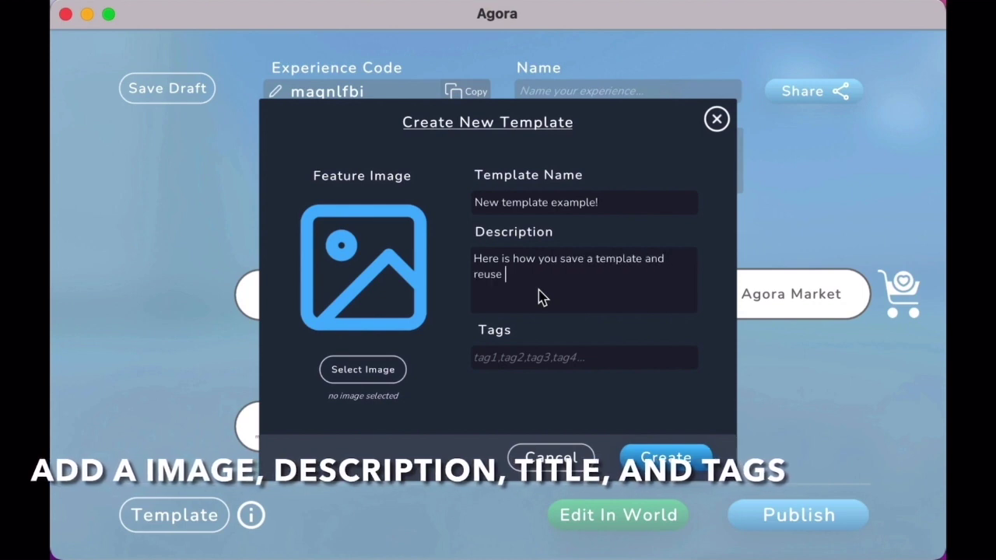
Create the template with the captured world picture as its feature image, and publish the experience.
click(389, 376)
key(Down)
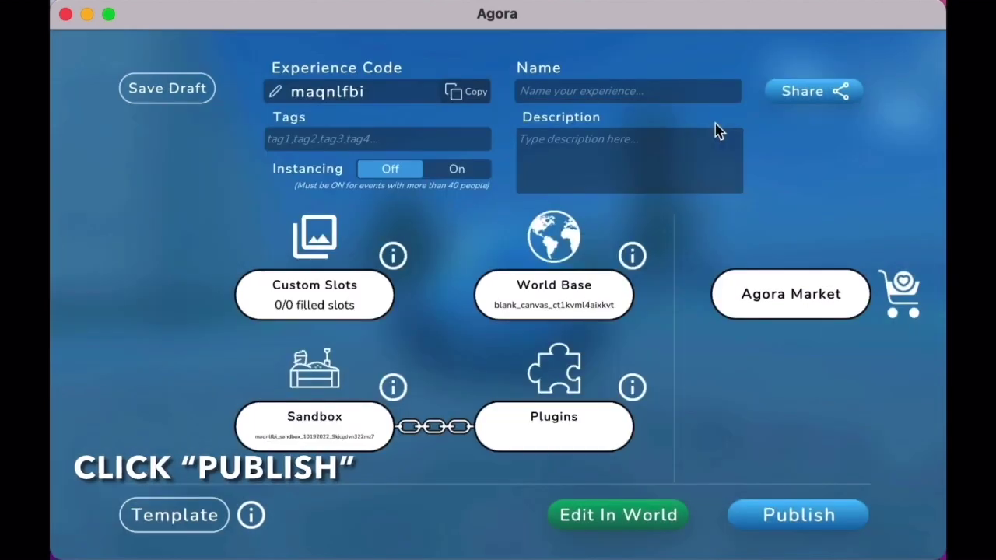
click(789, 523)
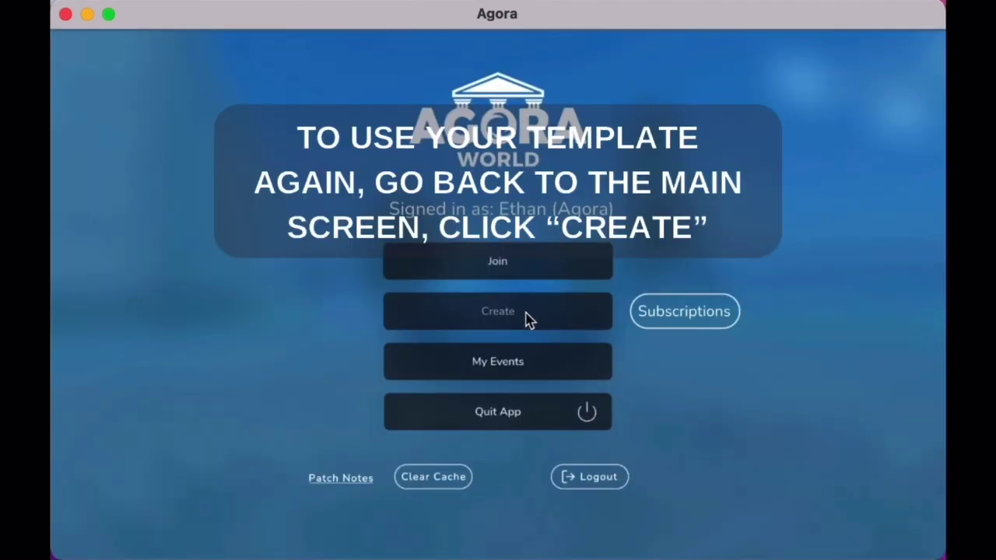
Create an experience with the code newworldtest! from the "New template example!" template and open it for editing in world.
click(550, 319)
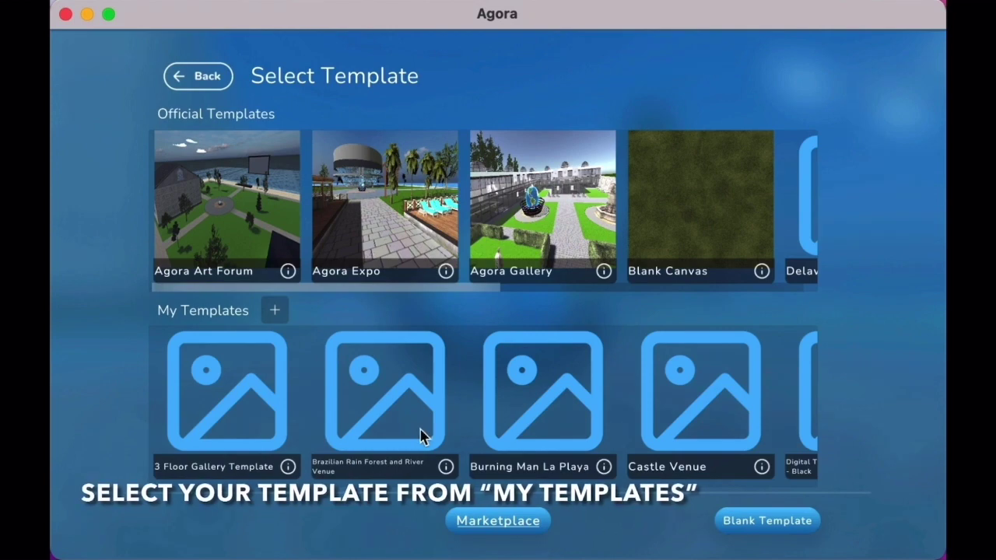
drag(311, 486, 646, 487)
click(473, 443)
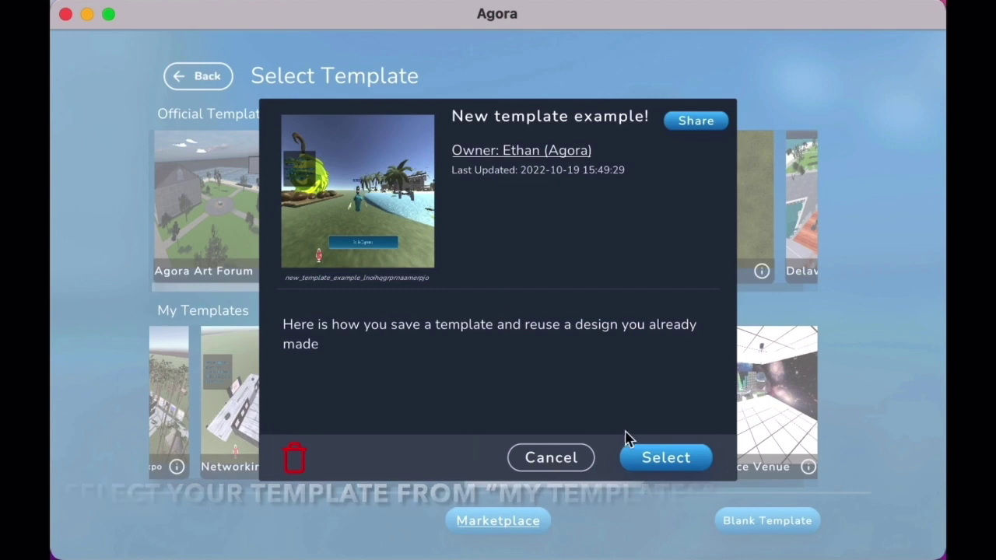
click(647, 460)
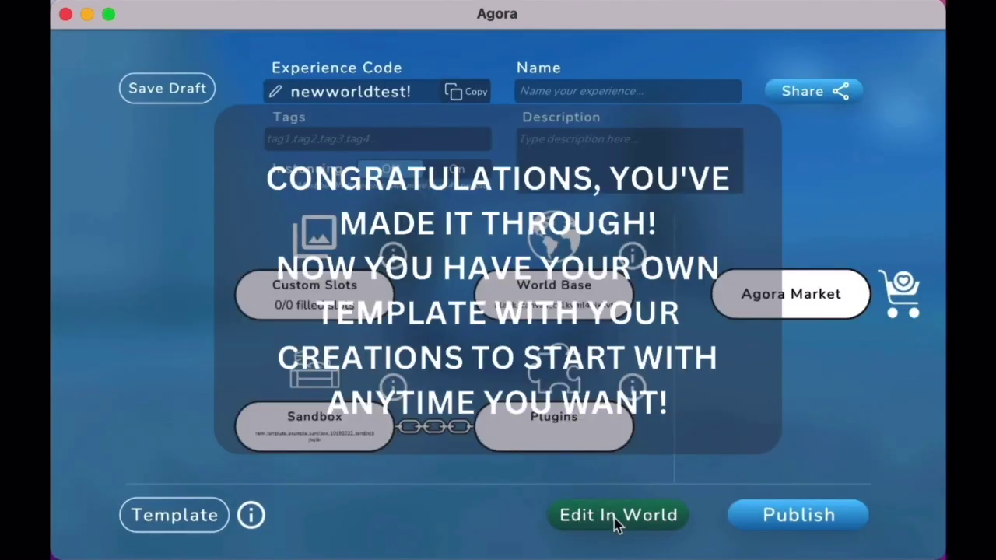
click(615, 518)
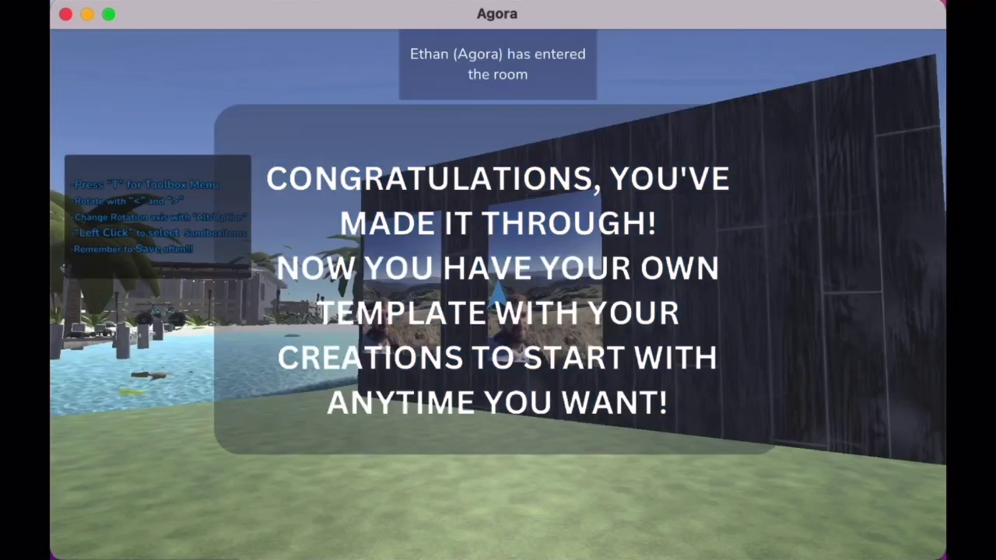